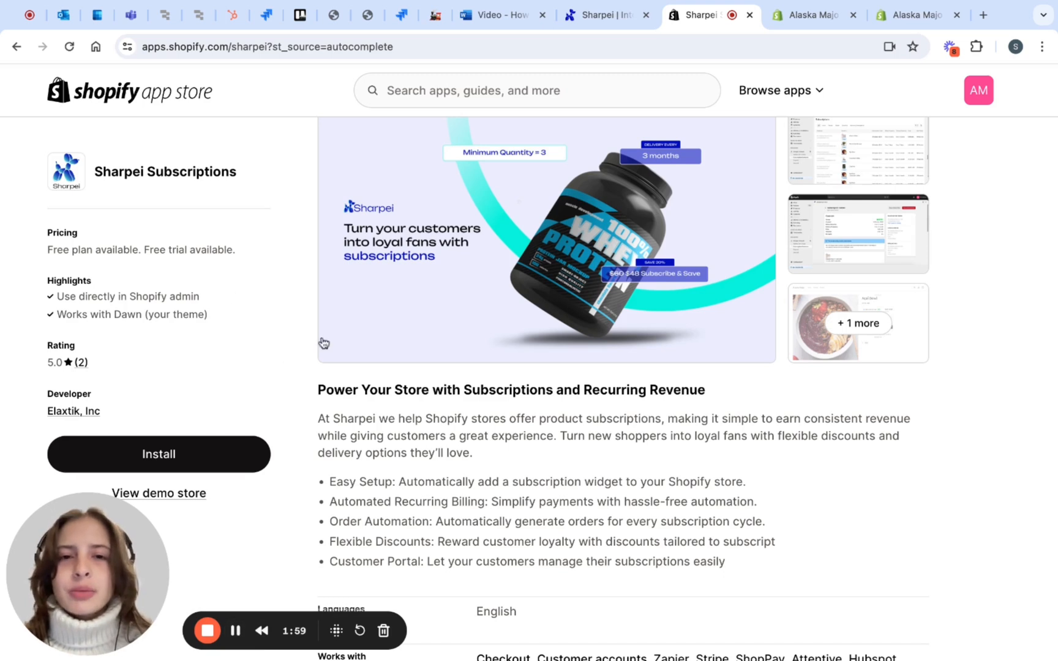
Install the Sharpei Subscriptions widget on the default product template and place its block directly below the variant picker
{"action": "scroll", "coordinate": [323, 343], "scroll_direction": "down", "scroll_amount": 1}
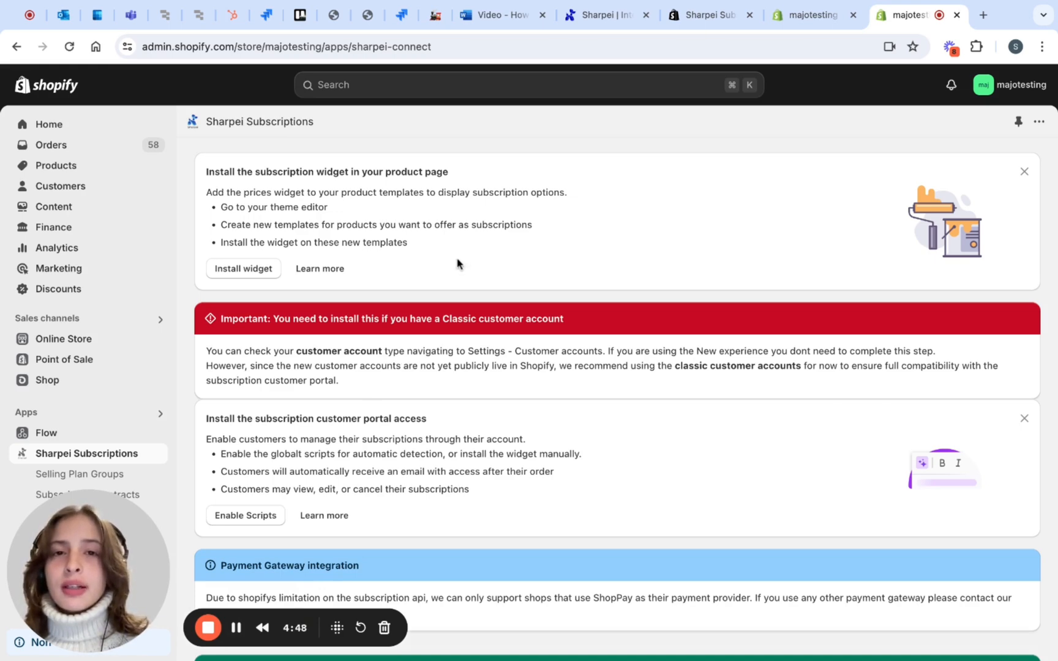
{"action": "left_click", "coordinate": [276, 269]}
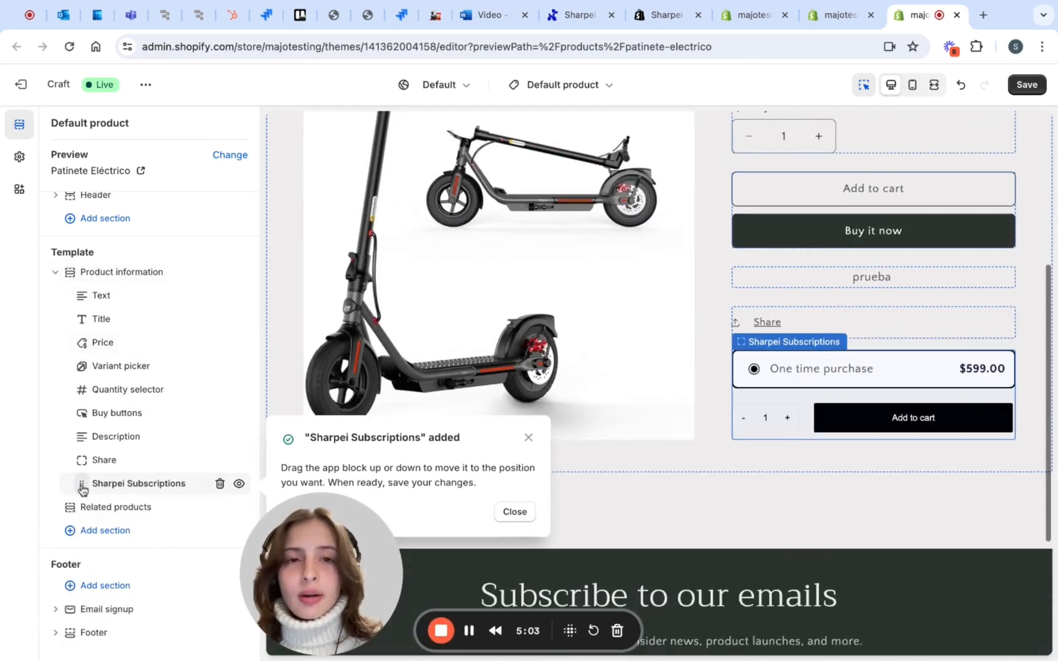
{"action": "left_click_drag", "start_coordinate": [83, 489], "coordinate": [95, 392]}
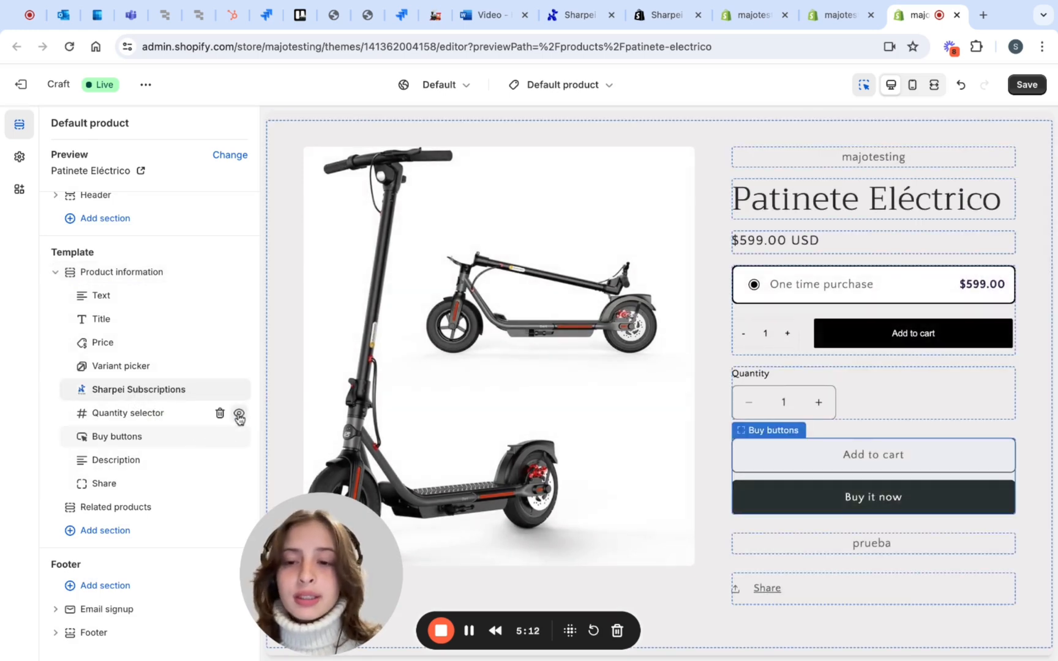
Hide the Quantity selector and Buy buttons blocks in the default product template
{"action": "left_click", "coordinate": [239, 415]}
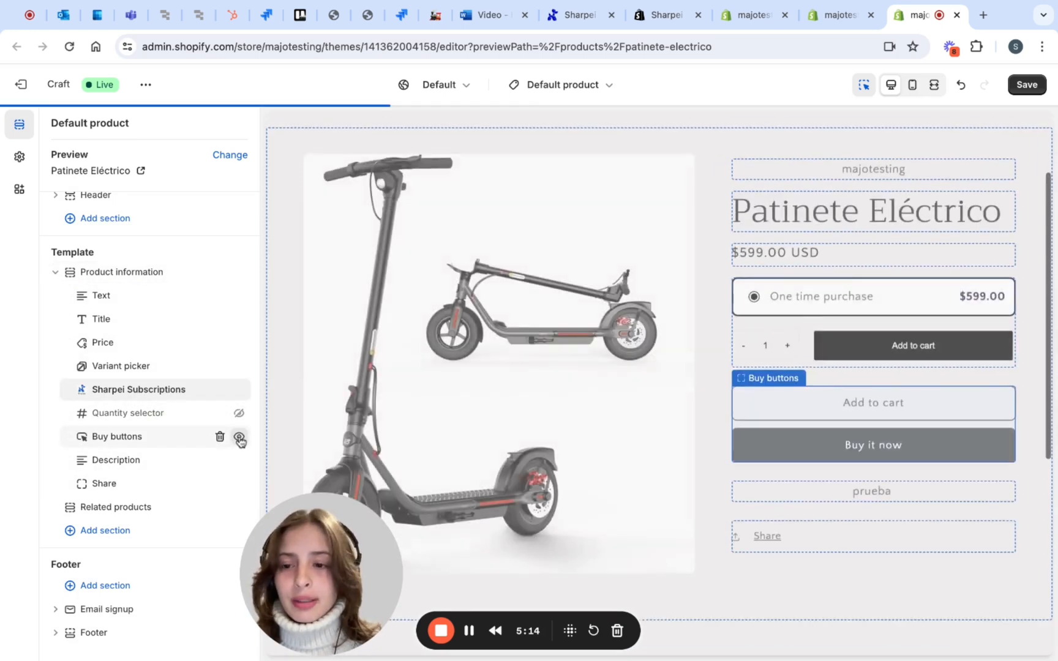
{"action": "left_click", "coordinate": [239, 437]}
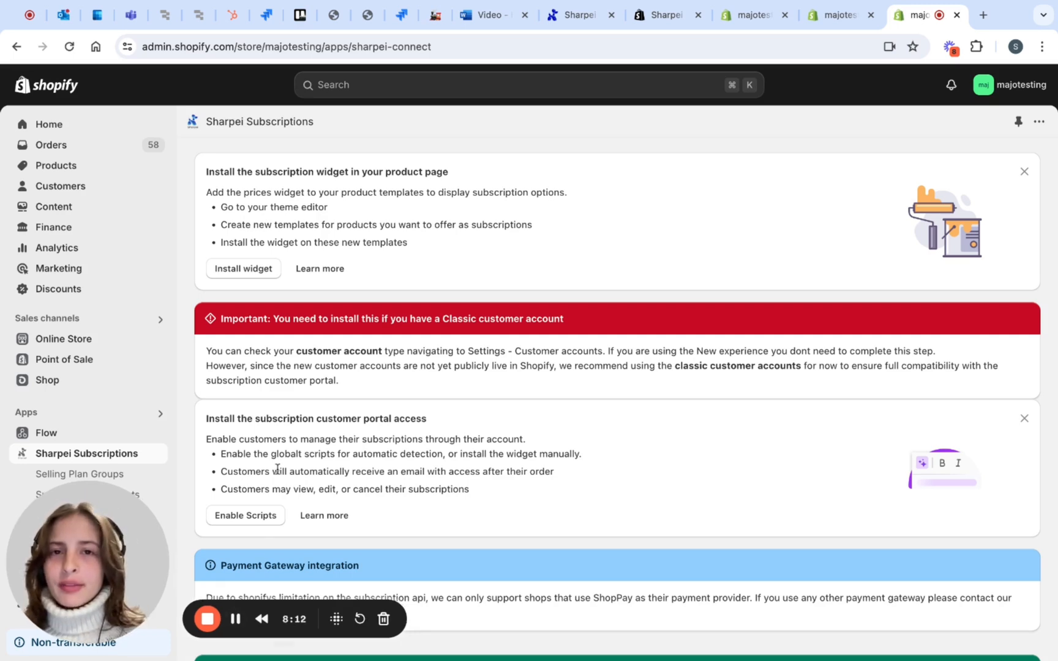
Open the current Craft theme for customization and bring up its list of product templates
{"action": "left_click", "coordinate": [79, 339]}
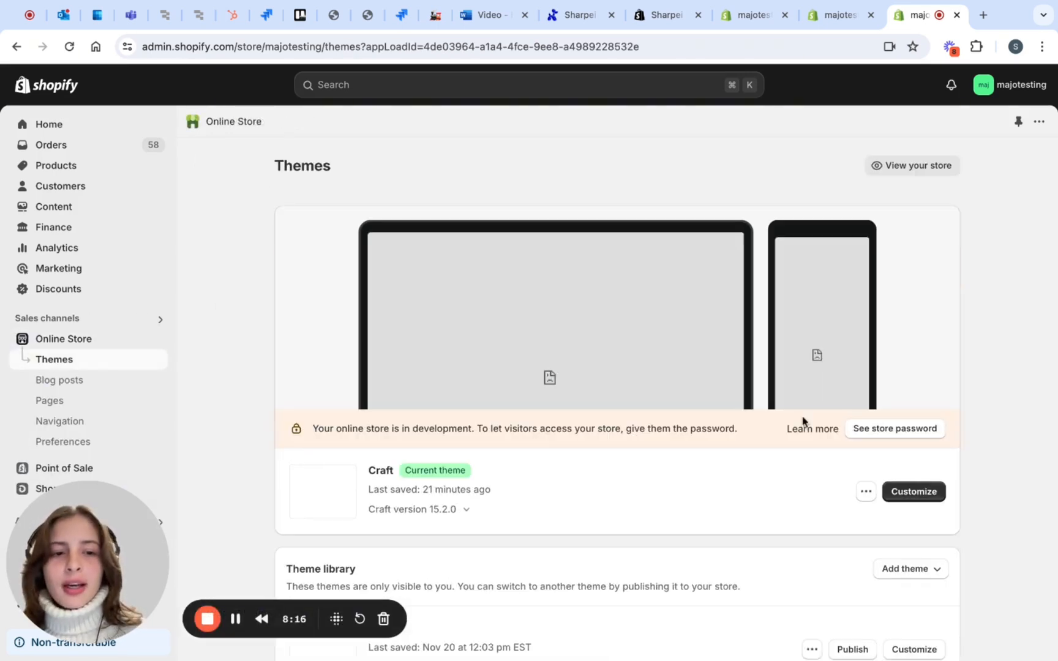
{"action": "left_click", "coordinate": [914, 493]}
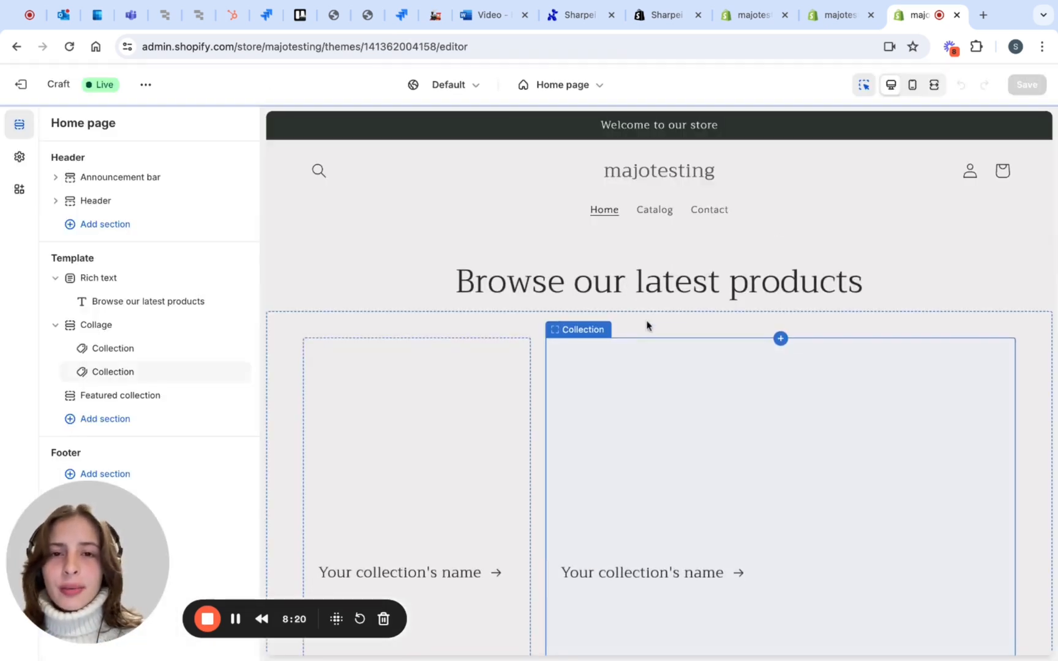
{"action": "left_click", "coordinate": [577, 86]}
{"action": "left_click", "coordinate": [513, 170]}
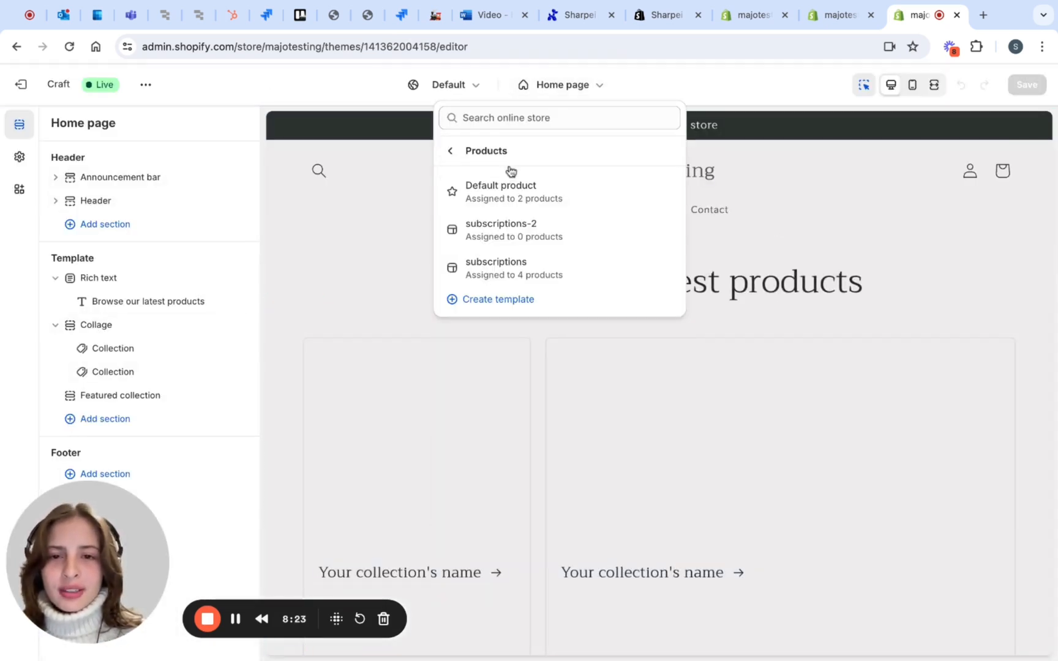
Create a new product template named "subscriptions majo" based on Default product
{"action": "left_click", "coordinate": [488, 307]}
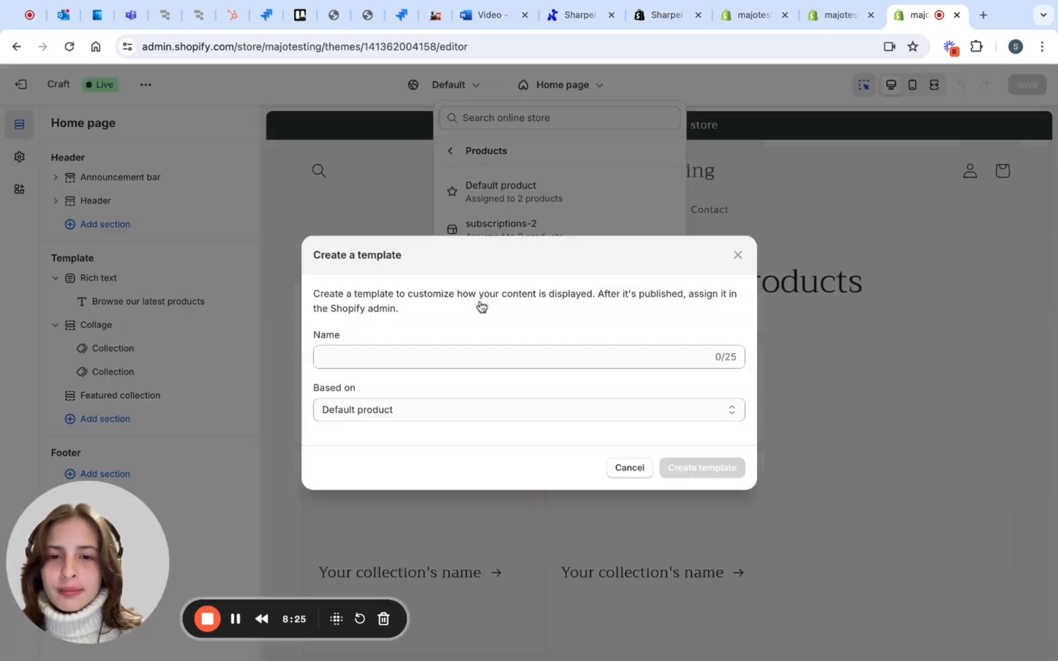
{"action": "left_click", "coordinate": [371, 354]}
{"action": "type", "text": "subscriptions majo"}
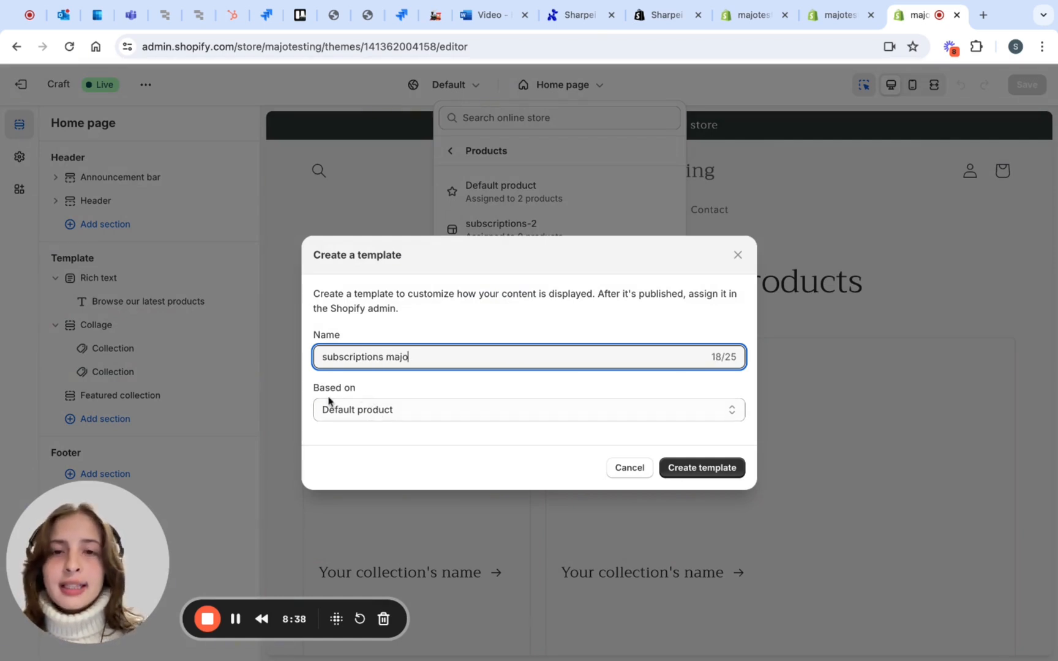
{"action": "left_click", "coordinate": [688, 469]}
Search for "sharpei" and add the Sharpei Subscriptions app block to the Product information section of the subscriptions-majo template
{"action": "left_click_drag", "start_coordinate": [54, 566], "coordinate": [329, 578]}
{"action": "scroll", "coordinate": [153, 511], "scroll_direction": "down", "scroll_amount": 1}
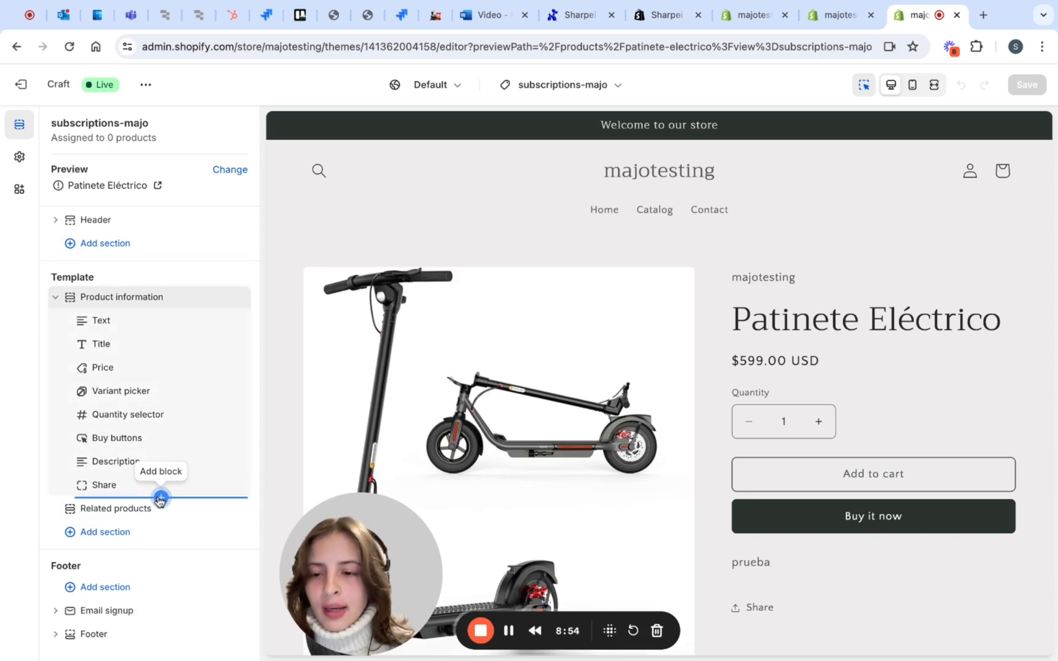
{"action": "left_click", "coordinate": [160, 498]}
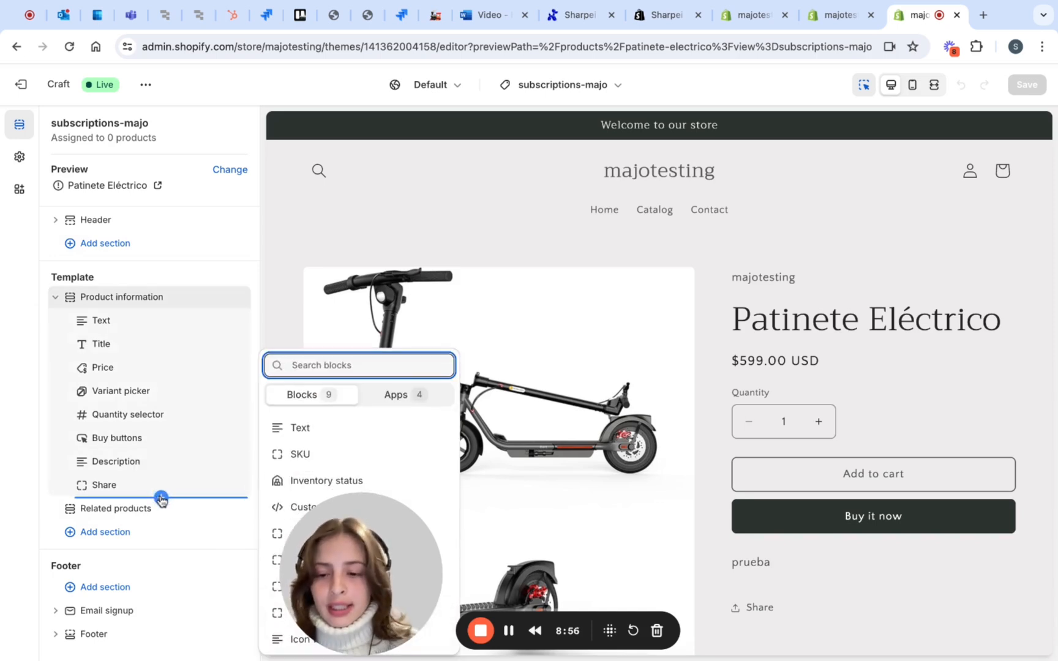
{"action": "type", "text": "sha"}
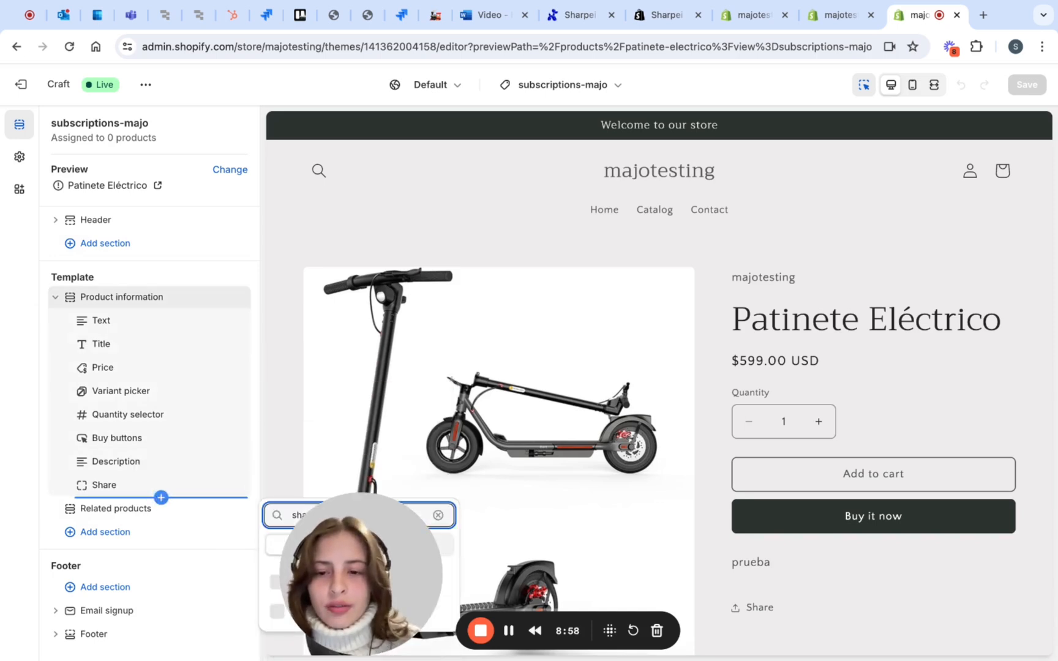
{"action": "type", "text": "rpei"}
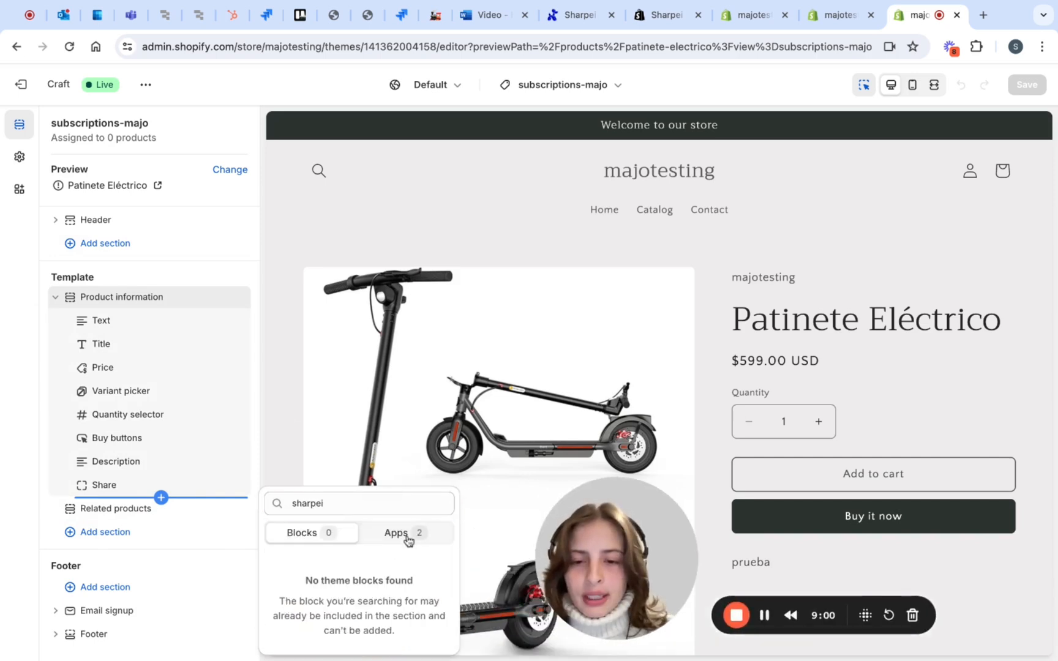
{"action": "left_click", "coordinate": [408, 539]}
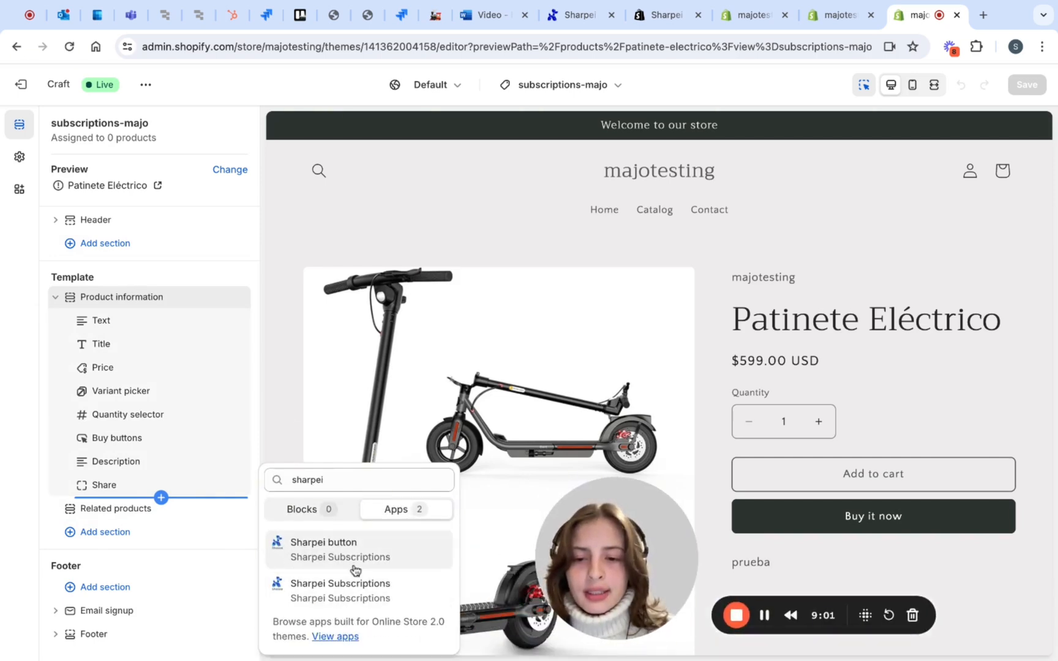
{"action": "left_click", "coordinate": [354, 587]}
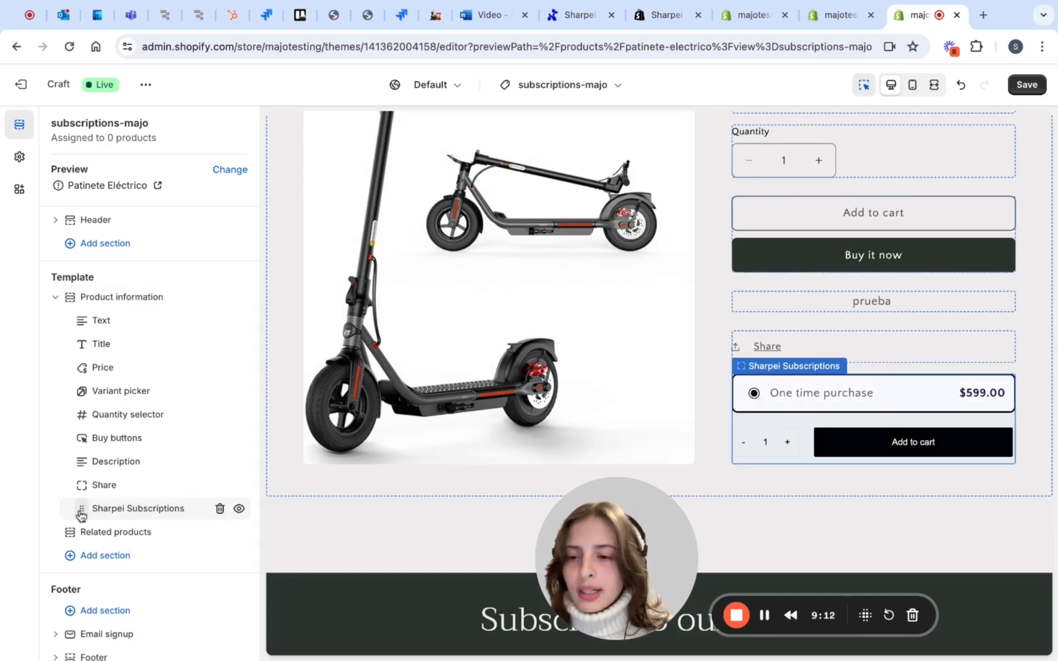
Move the Sharpei Subscriptions block directly below the variant picker, and hide the Quantity selector and Buy buttons blocks
{"action": "left_click_drag", "start_coordinate": [76, 509], "coordinate": [79, 417]}
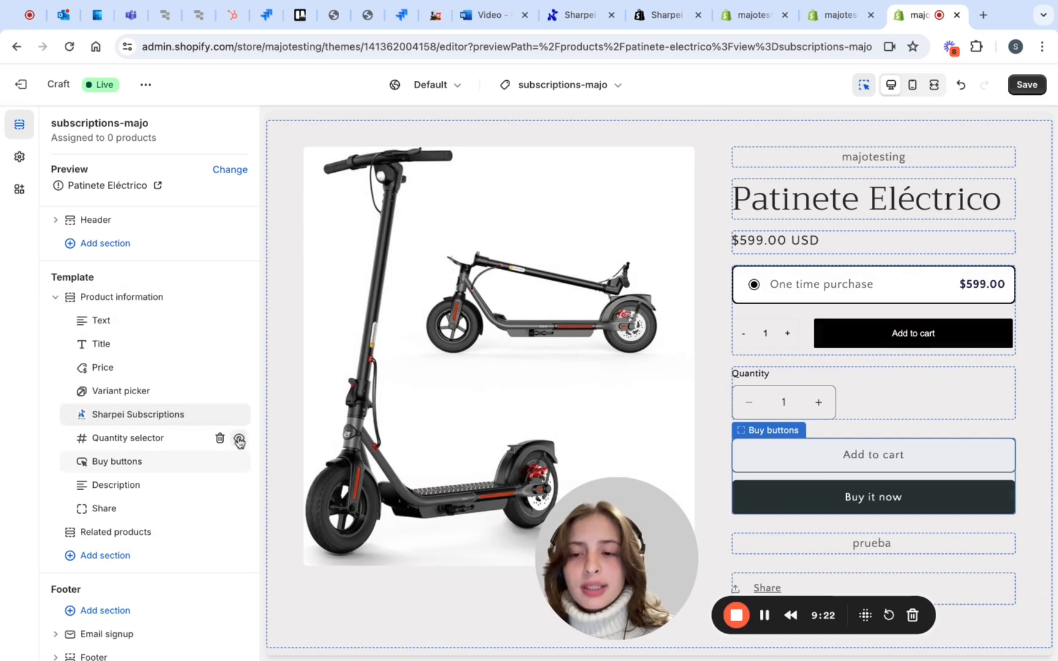
{"action": "left_click", "coordinate": [237, 438]}
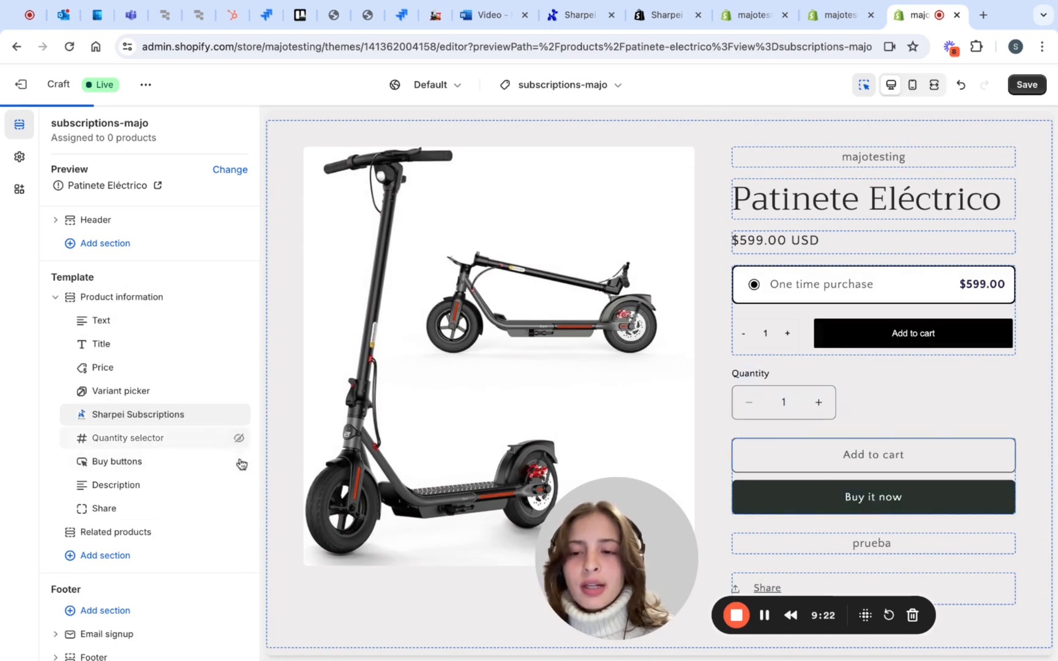
{"action": "left_click", "coordinate": [239, 464]}
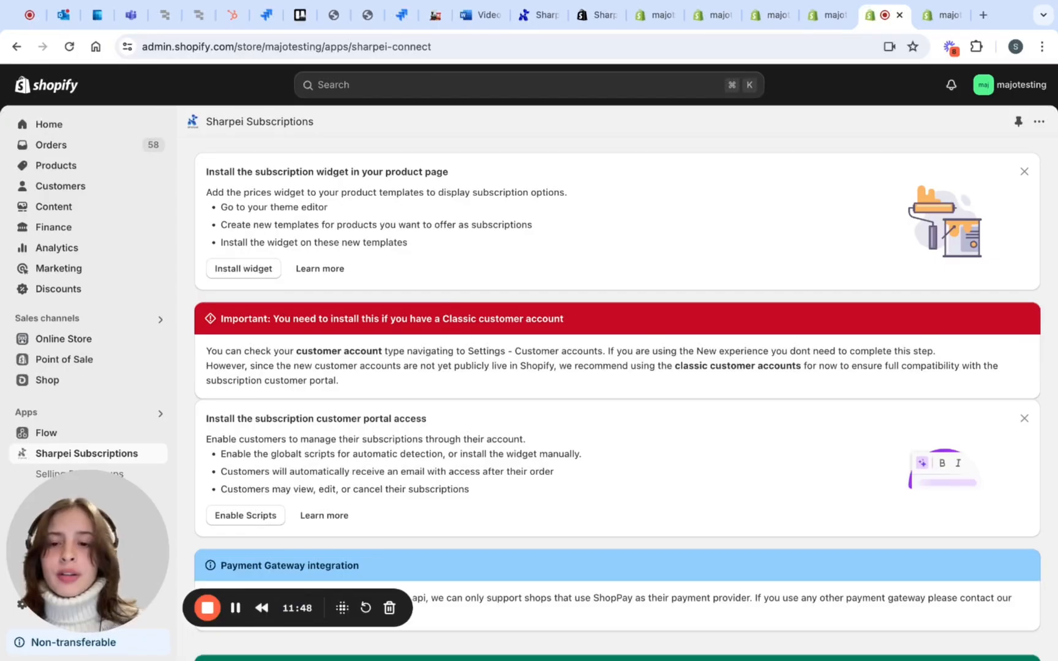
Enable the Sharpei Button Embed and Sharpei Script app embeds for the customer portal access and save the theme
{"action": "scroll", "coordinate": [238, 371], "scroll_direction": "down", "scroll_amount": 2}
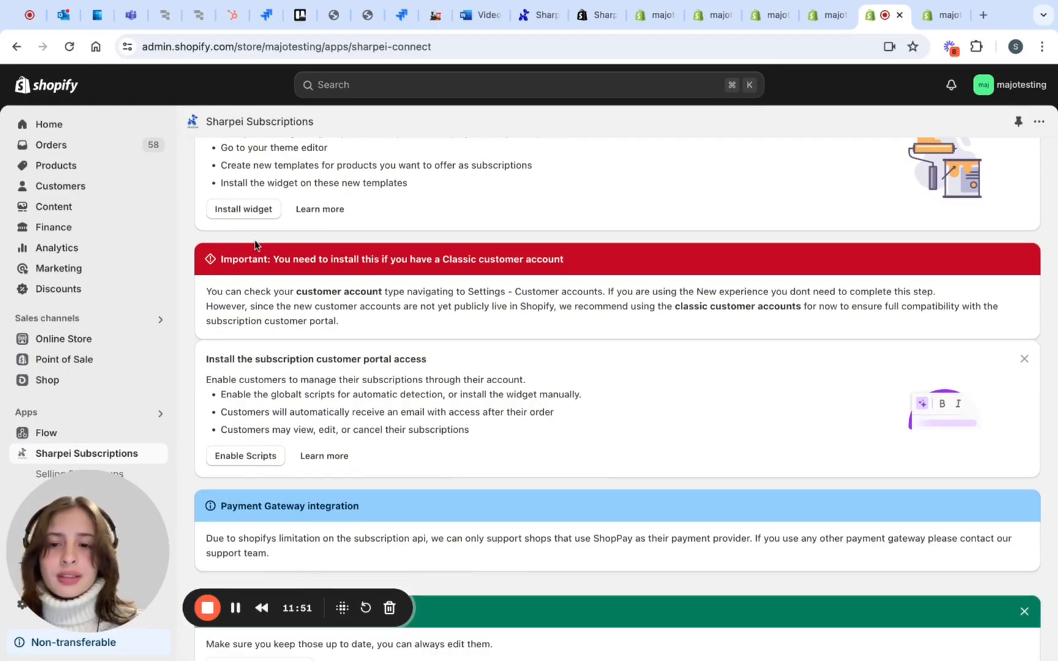
{"action": "left_click", "coordinate": [240, 456]}
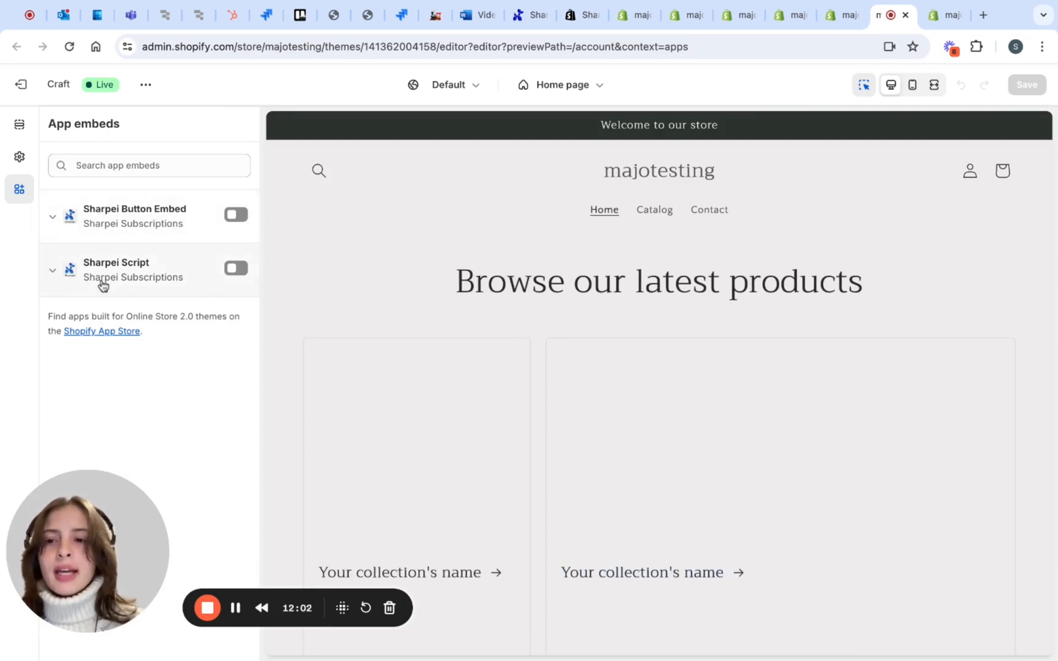
{"action": "left_click", "coordinate": [235, 215]}
{"action": "left_click", "coordinate": [234, 269]}
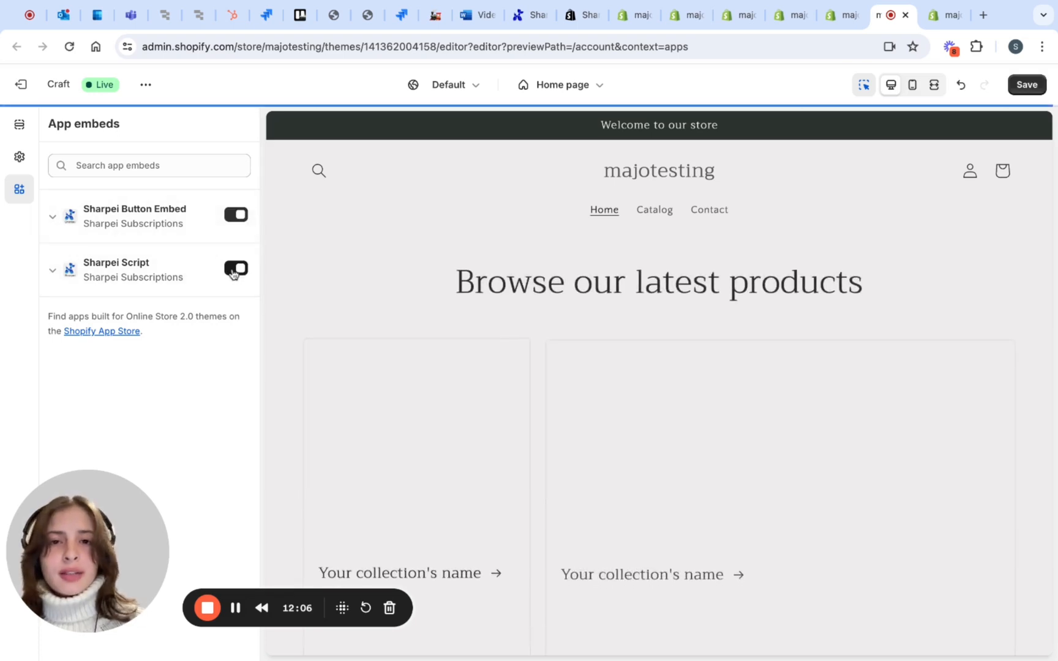
{"action": "left_click", "coordinate": [1029, 84]}
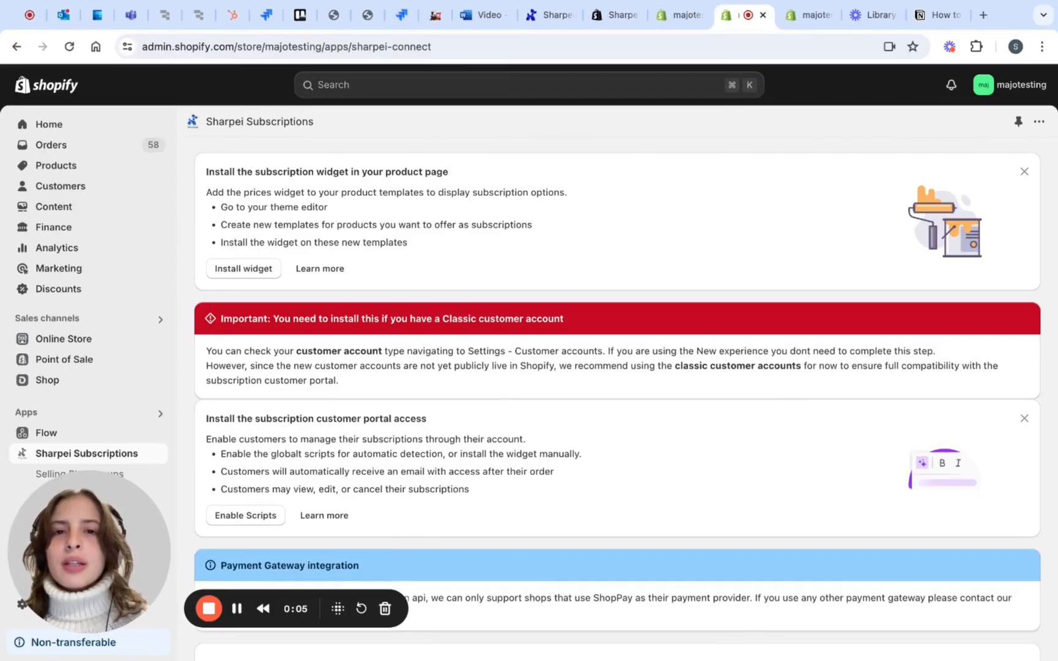
Add a new selling plan group in Sharpei Subscriptions and name it "monthly"
{"action": "scroll", "coordinate": [617, 392], "scroll_direction": "down", "scroll_amount": 10}
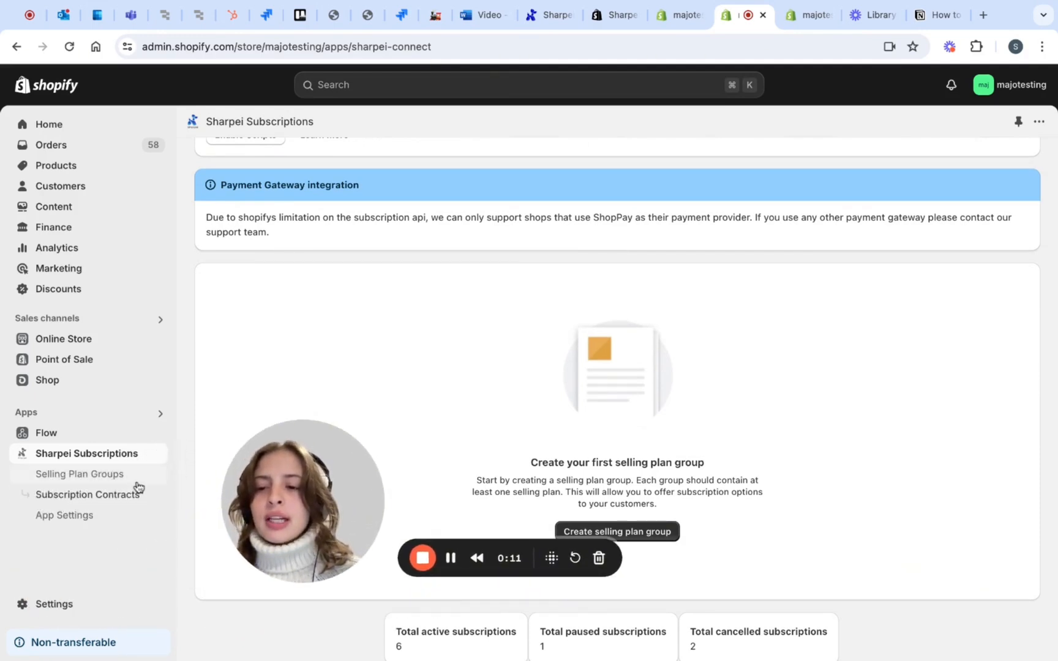
{"action": "left_click", "coordinate": [134, 477]}
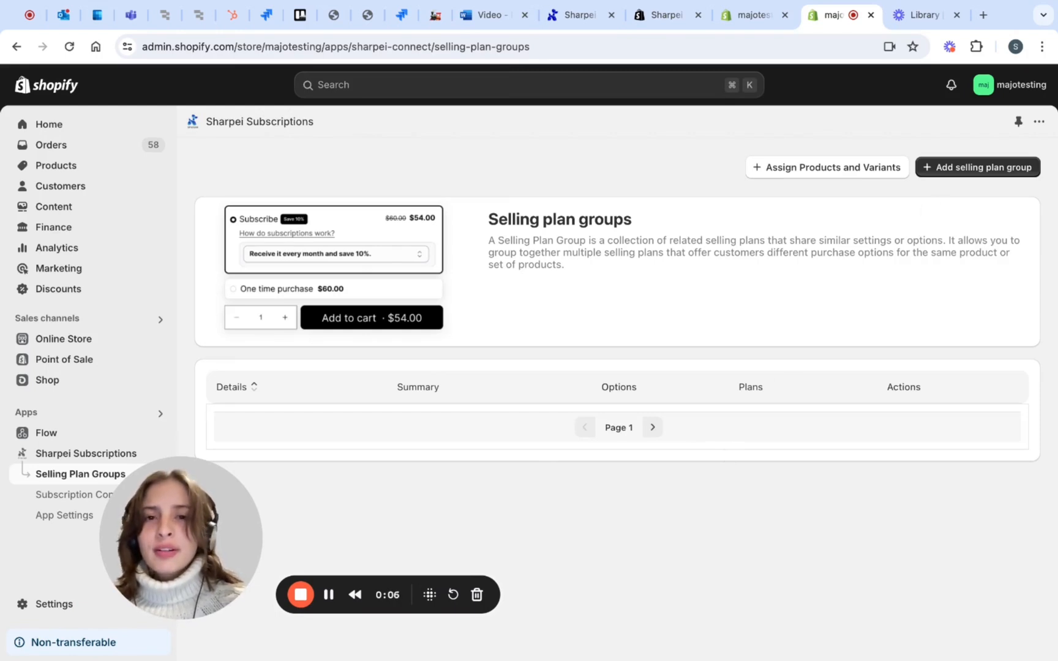
{"action": "left_click", "coordinate": [979, 168]}
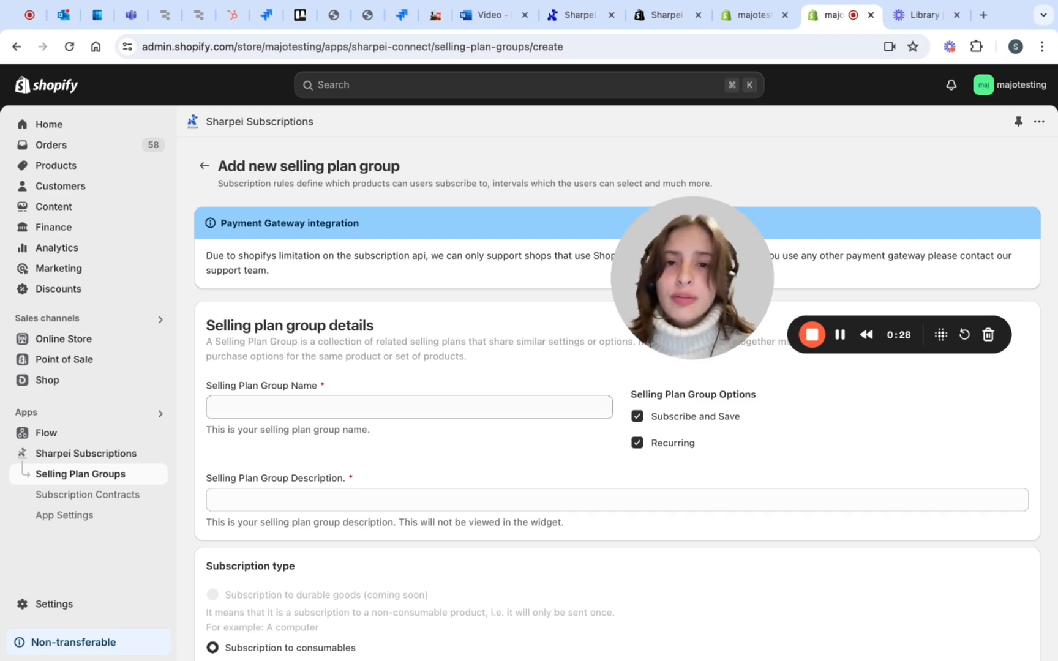
{"action": "left_click", "coordinate": [410, 407]}
{"action": "type", "text": "mo"}
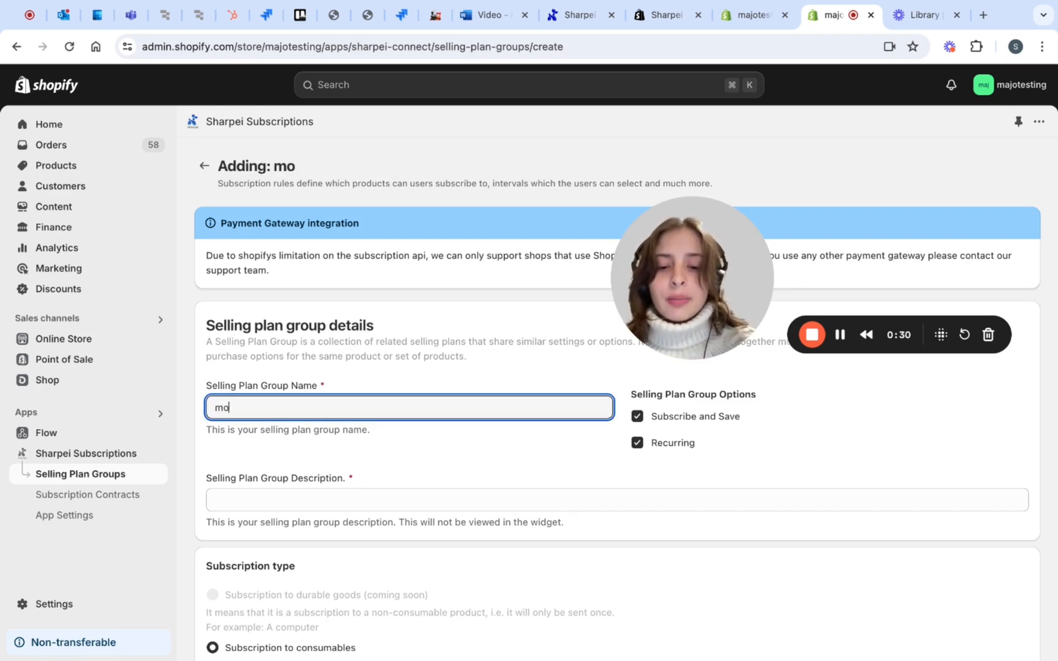
{"action": "type", "text": "nthly"}
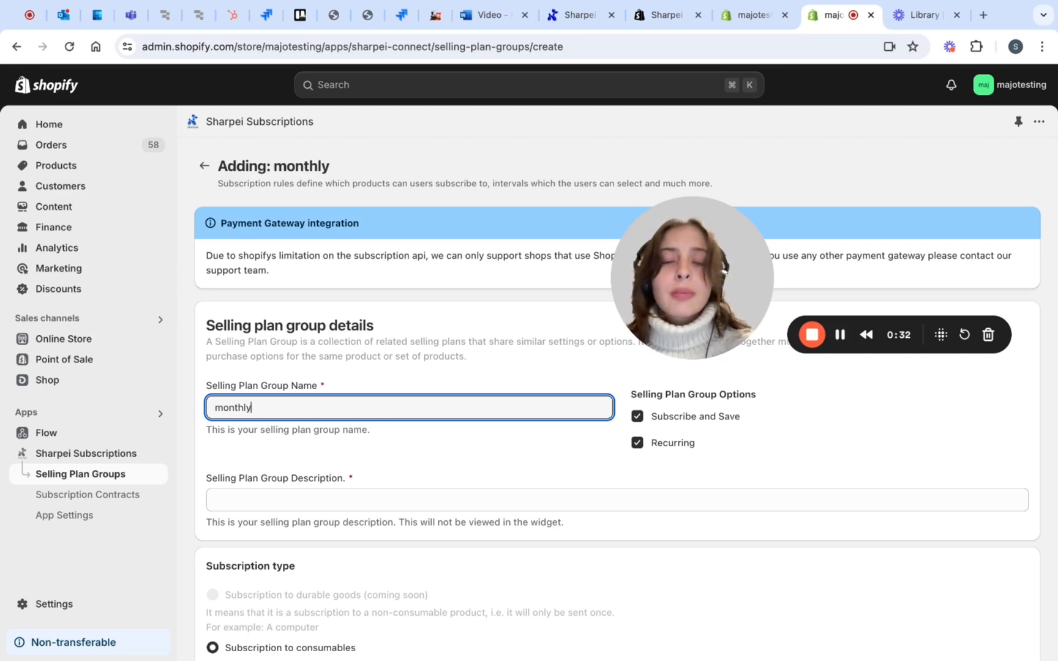
Set the selling plan group description to "1 and 3 months subscriptions"
{"action": "left_click", "coordinate": [425, 481]}
{"action": "scroll", "coordinate": [562, 453], "scroll_direction": "down", "scroll_amount": 1}
{"action": "scroll", "coordinate": [562, 454], "scroll_direction": "down", "scroll_amount": 1}
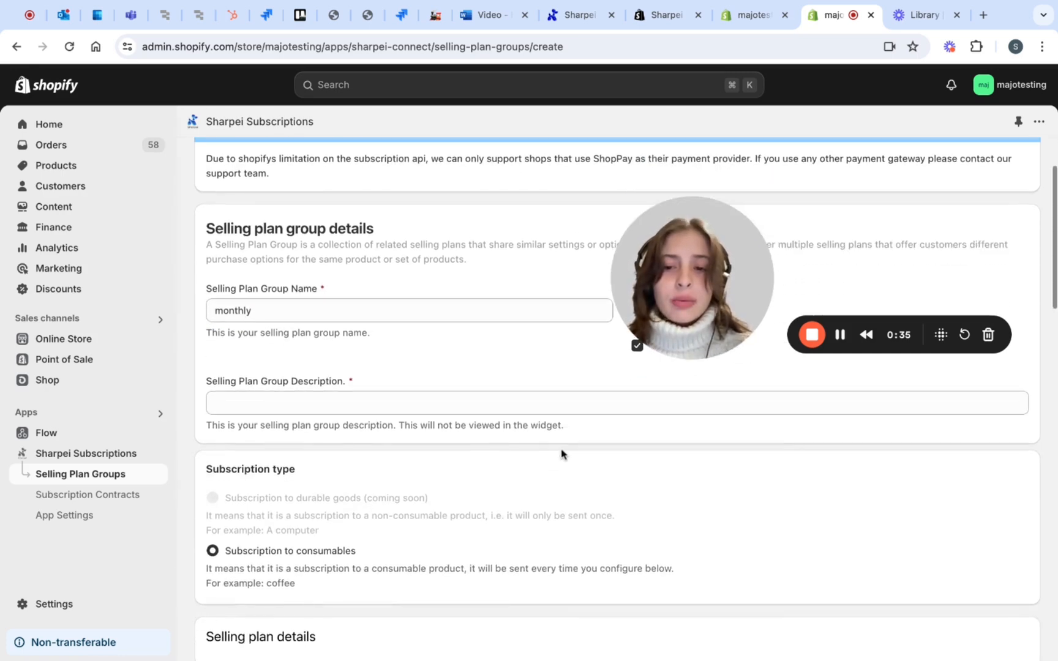
{"action": "left_click", "coordinate": [546, 406]}
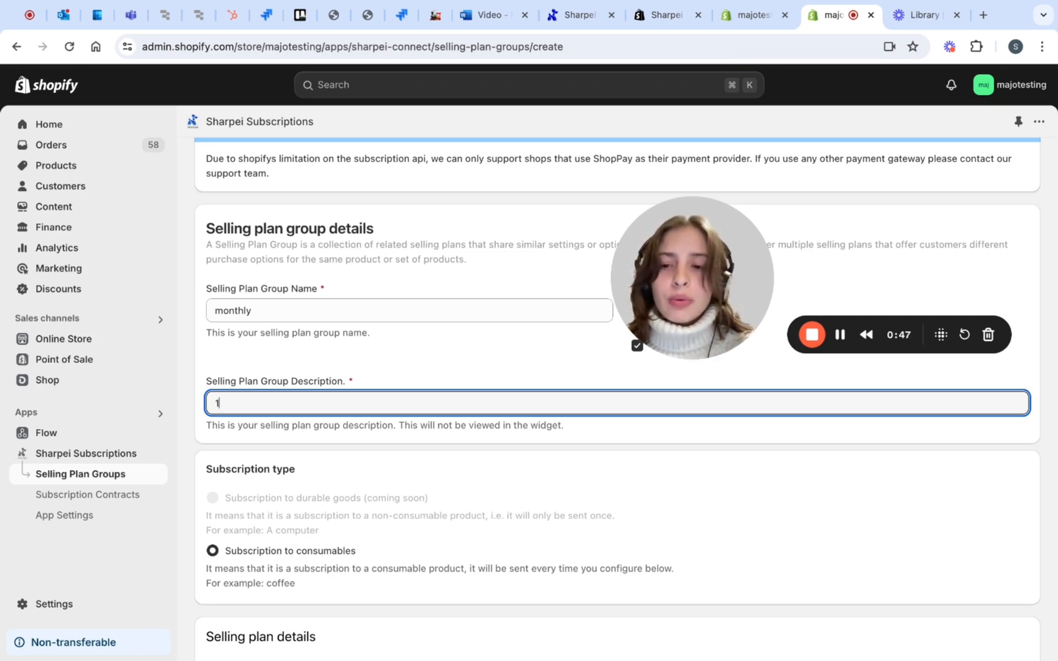
{"action": "type", "text": "and 3"}
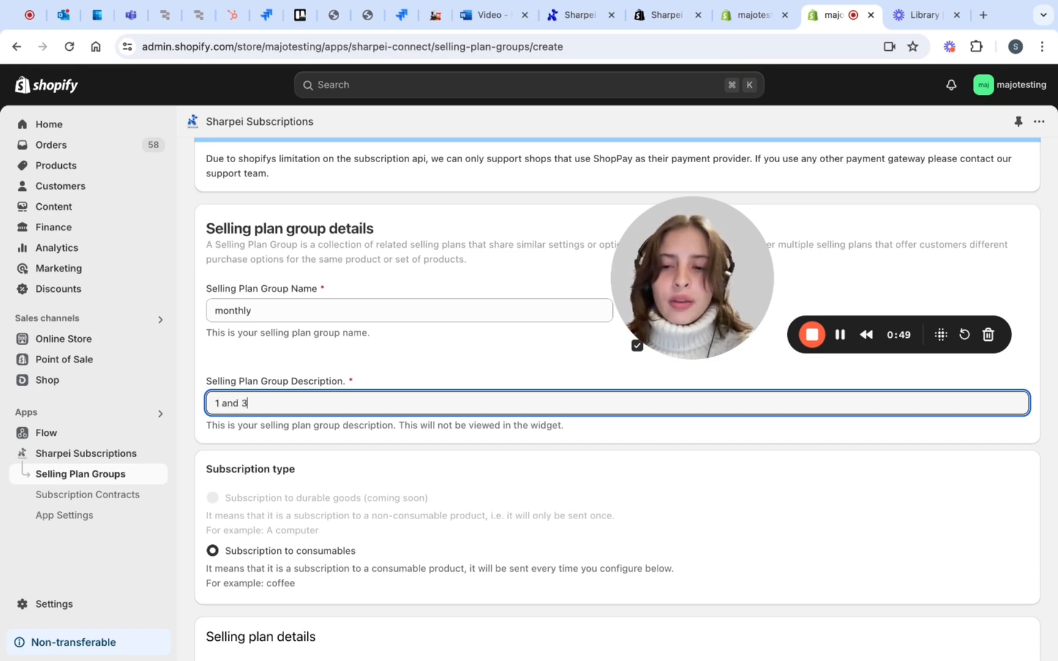
{"action": "type", "text": " months su"}
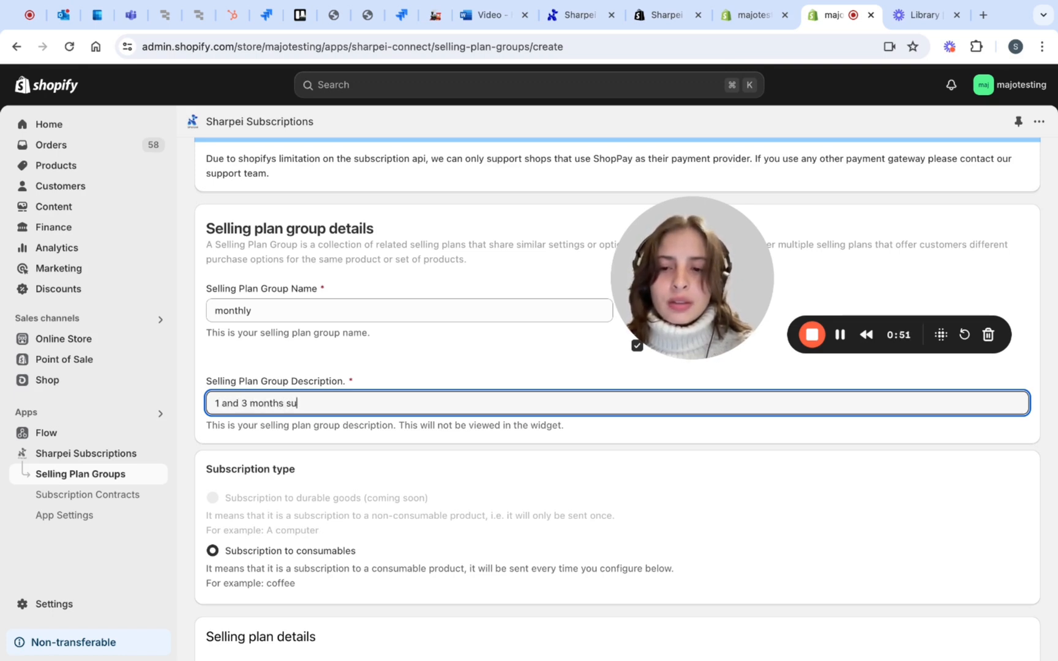
{"action": "type", "text": "bscriptions"}
{"action": "left_click", "coordinate": [600, 498]}
Name the selling plan "Receive every 1 month" and set its description to "pay every month"
{"action": "scroll", "coordinate": [600, 498], "scroll_direction": "down", "scroll_amount": 1}
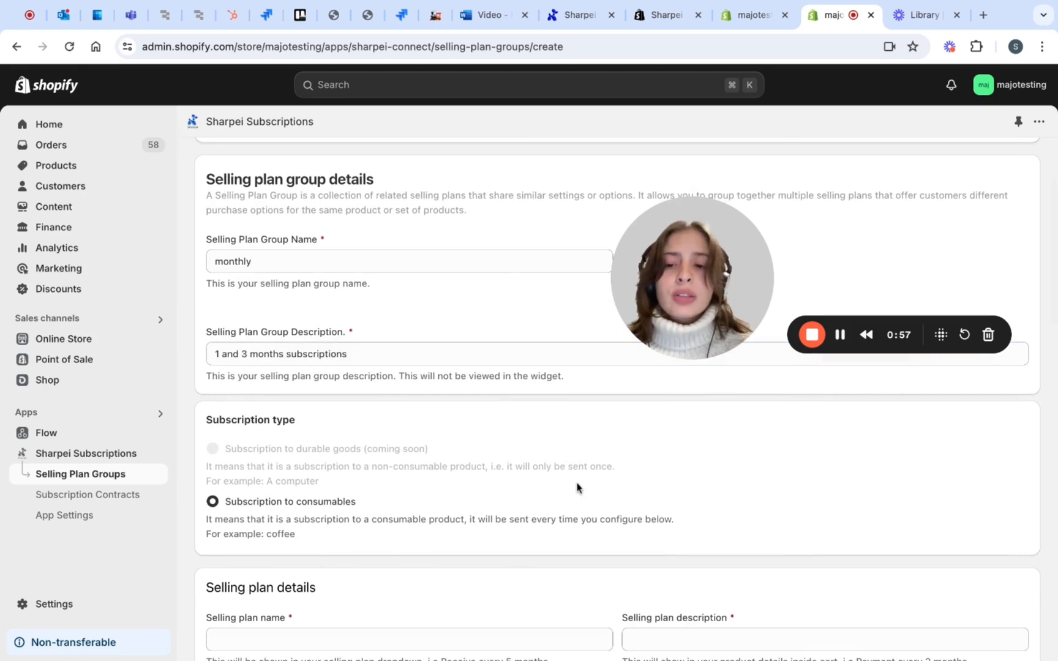
{"action": "scroll", "coordinate": [396, 447], "scroll_direction": "down", "scroll_amount": 1}
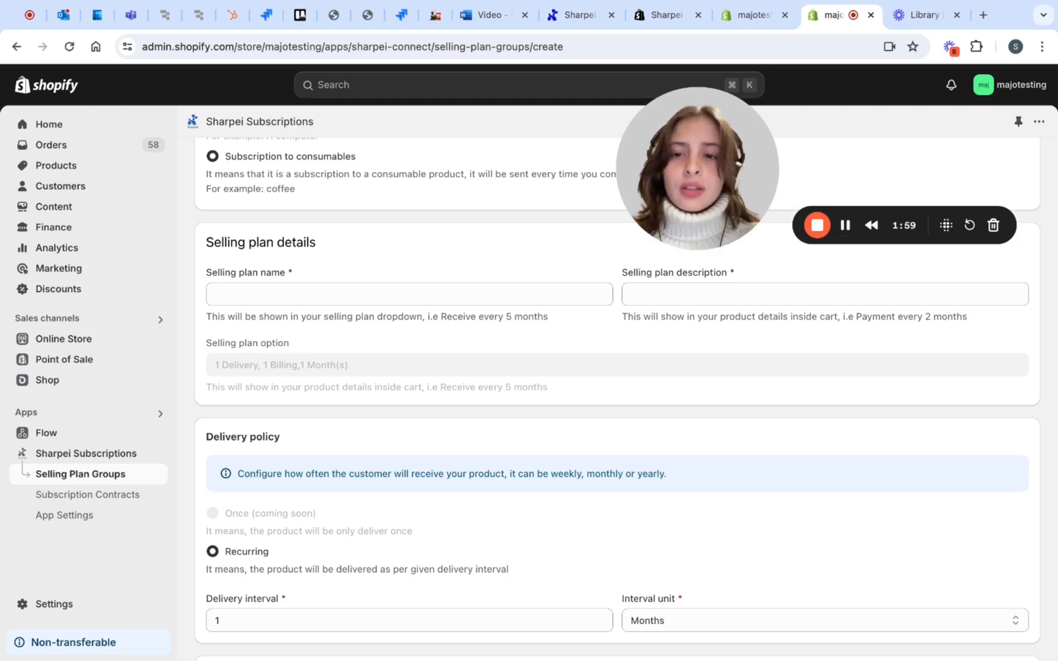
{"action": "left_click", "coordinate": [312, 301]}
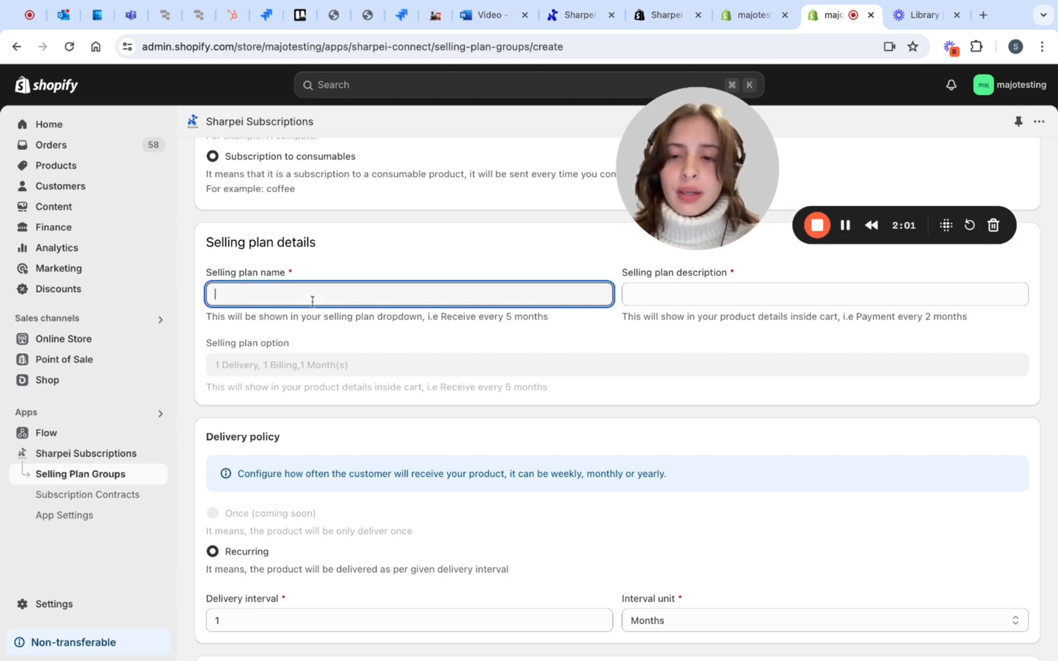
{"action": "type", "text": "Receive every 1 month"}
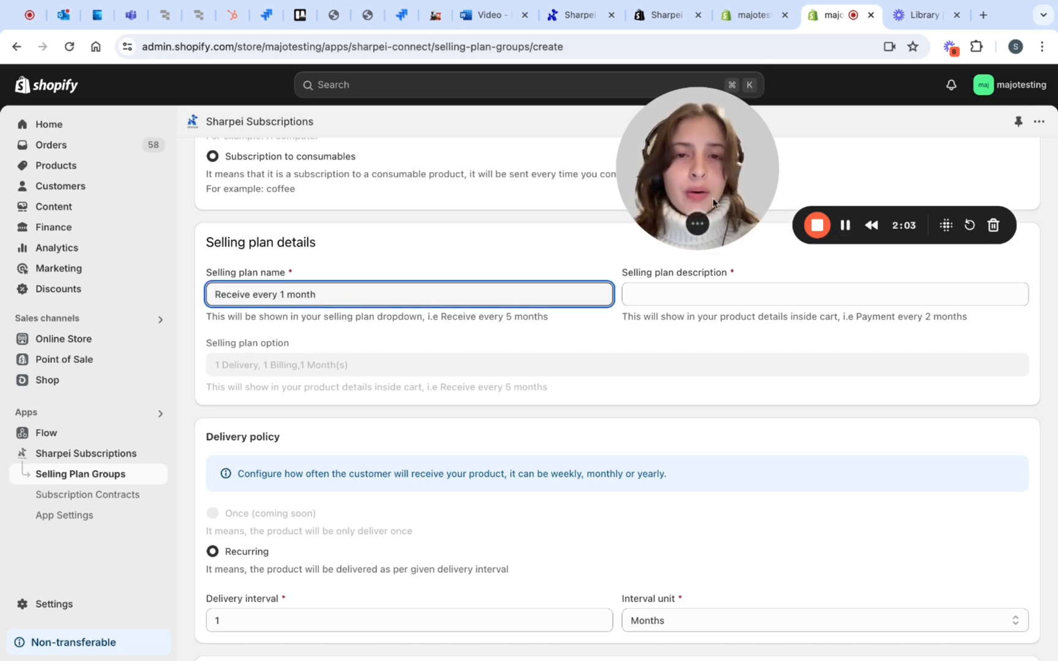
{"action": "scroll", "coordinate": [541, 265], "scroll_direction": "down", "scroll_amount": 1}
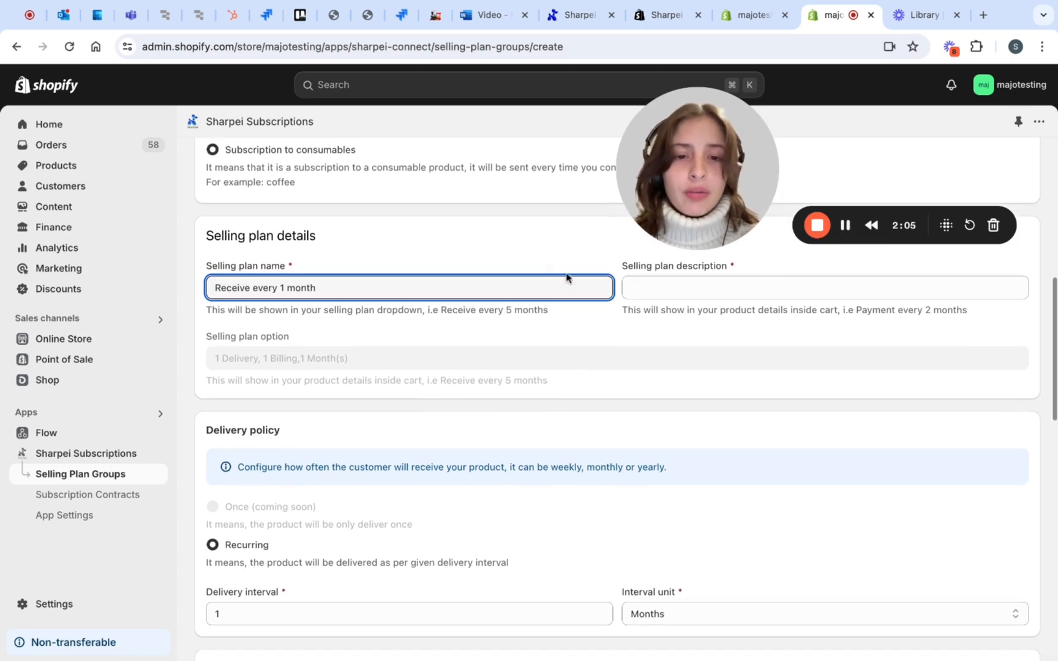
{"action": "left_click", "coordinate": [645, 289]}
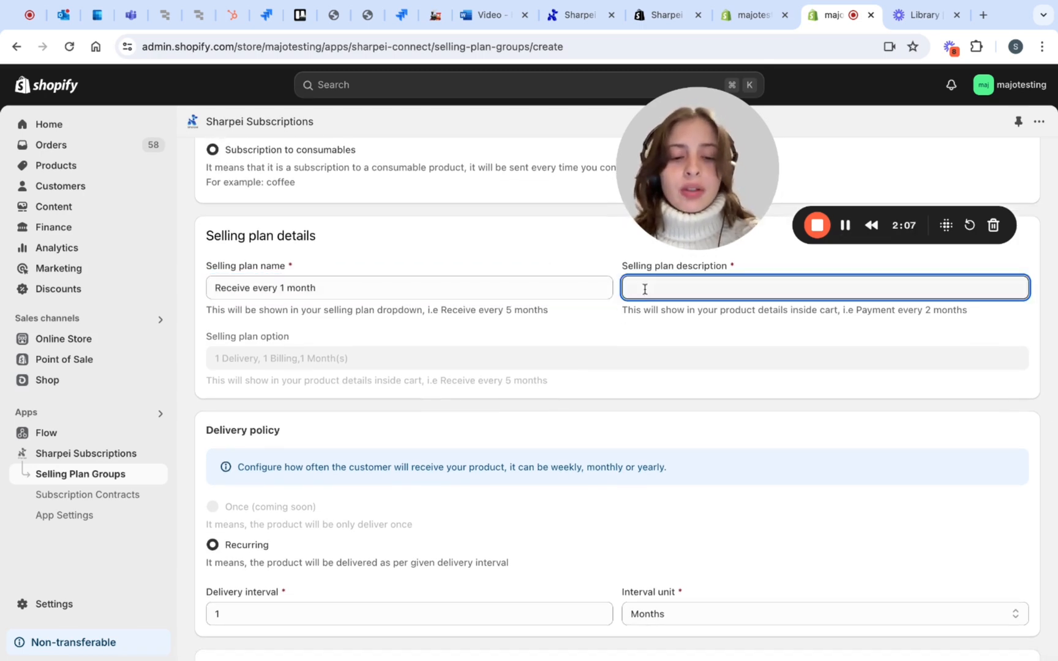
{"action": "type", "text": "pay e"}
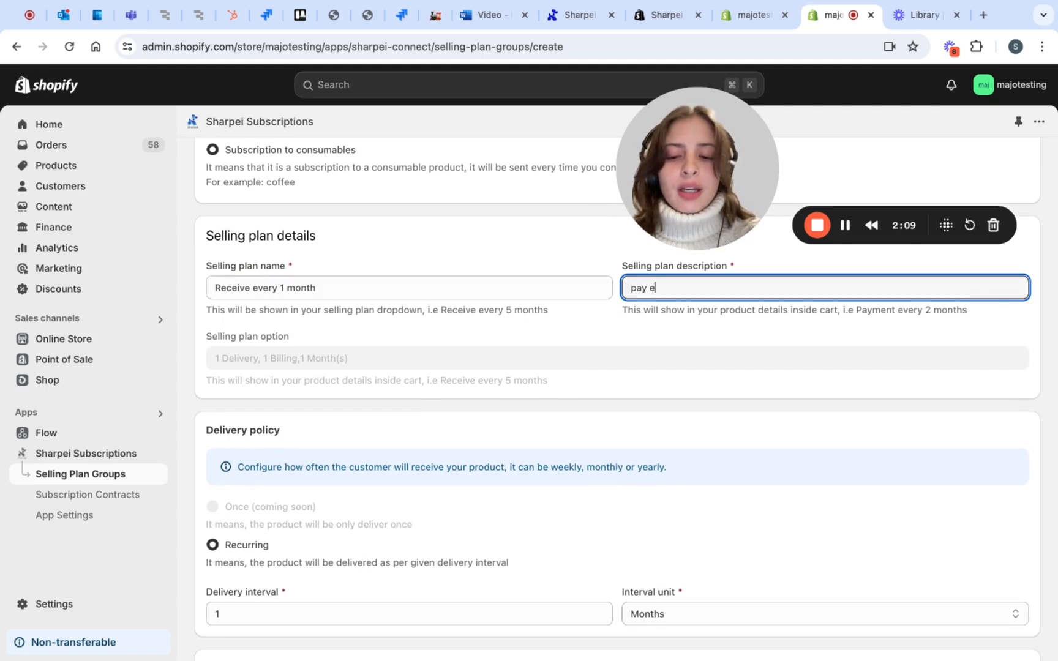
{"action": "type", "text": "very"}
Review the plan's delivery policy and billing policy settings, including the interval units, payment limits and billing charge day
{"action": "scroll", "coordinate": [638, 423], "scroll_direction": "down", "scroll_amount": 3}
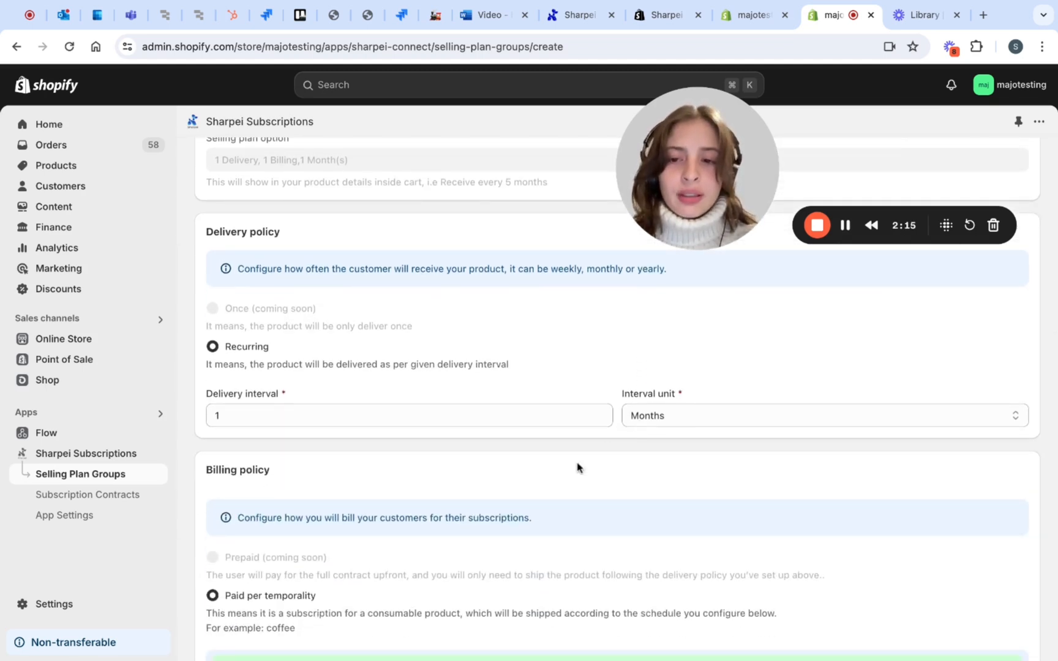
{"action": "scroll", "coordinate": [577, 468], "scroll_direction": "down", "scroll_amount": 1}
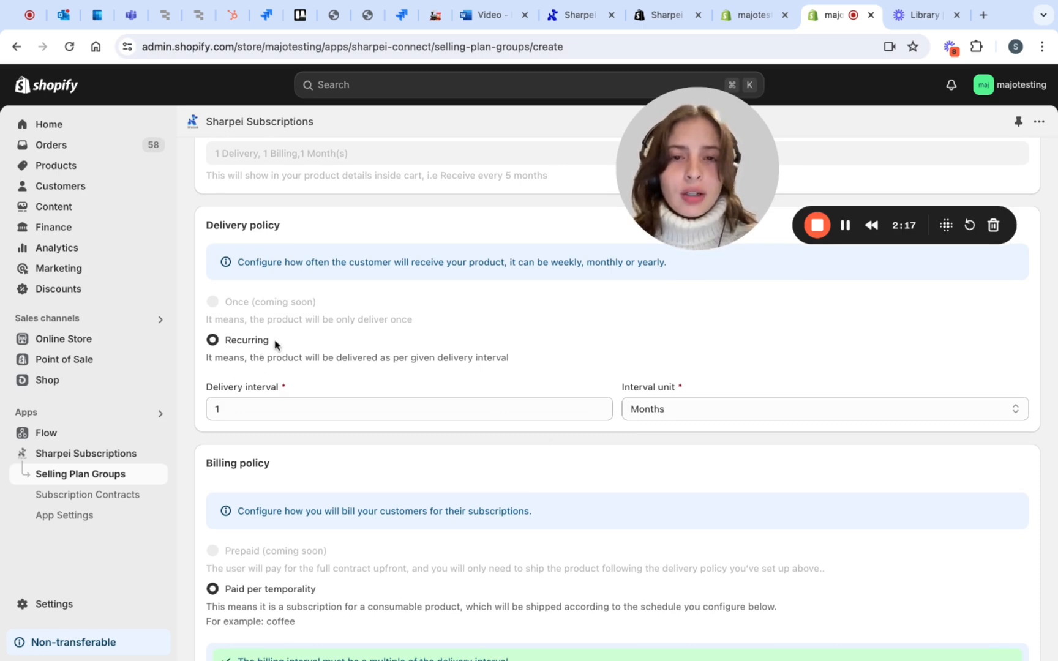
{"action": "scroll", "coordinate": [309, 451], "scroll_direction": "down", "scroll_amount": 1}
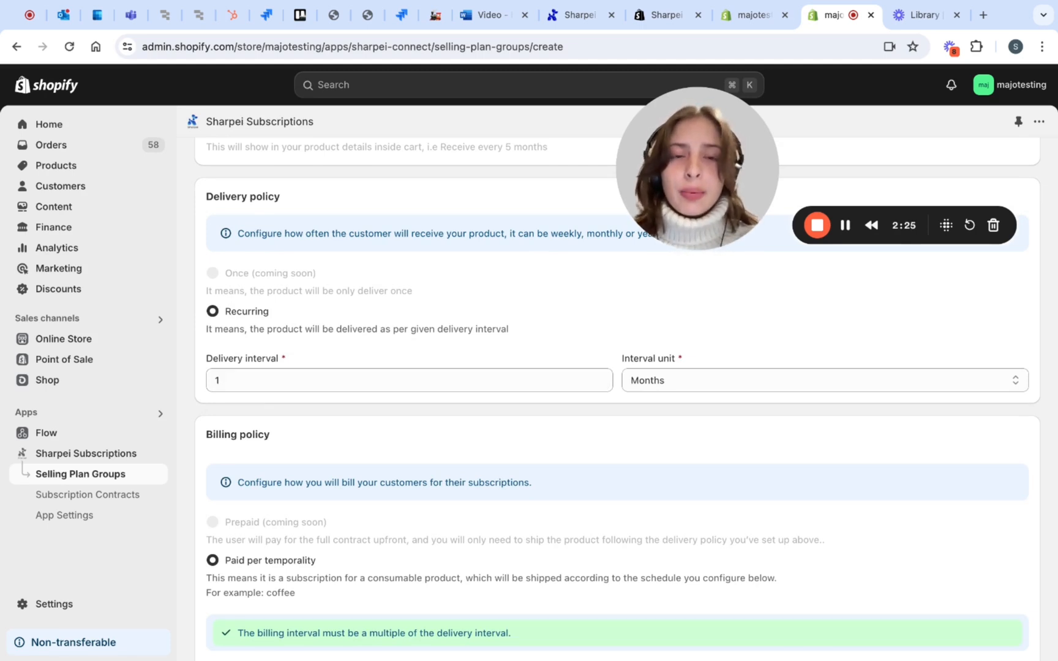
{"action": "left_click", "coordinate": [684, 389]}
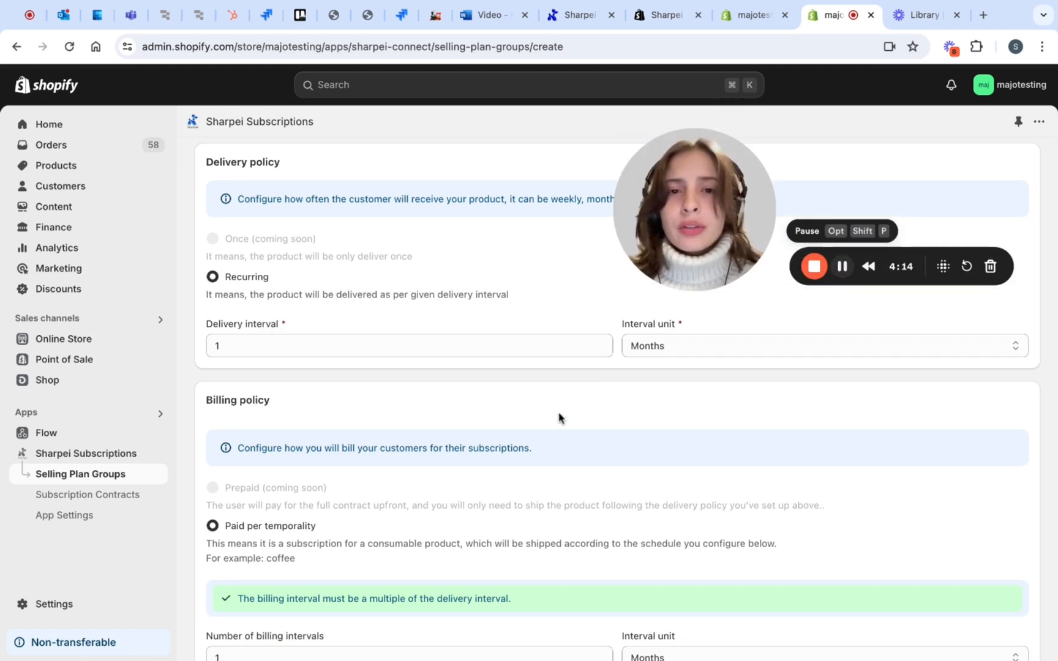
{"action": "scroll", "coordinate": [525, 473], "scroll_direction": "down", "scroll_amount": 3}
{"action": "scroll", "coordinate": [525, 473], "scroll_direction": "down", "scroll_amount": 5}
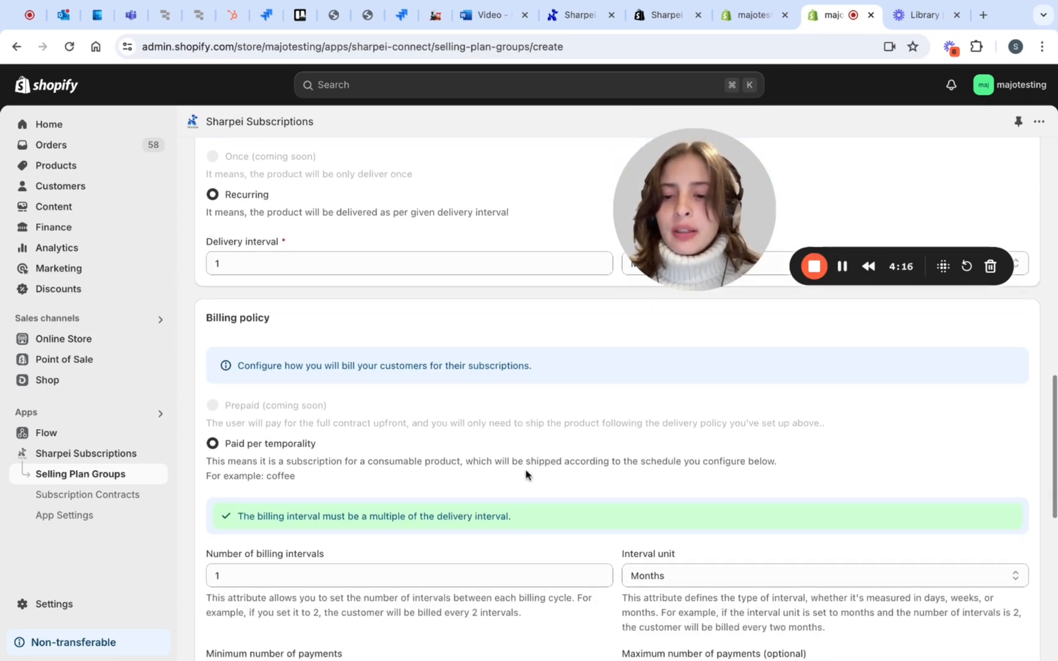
{"action": "scroll", "coordinate": [526, 473], "scroll_direction": "down", "scroll_amount": 3}
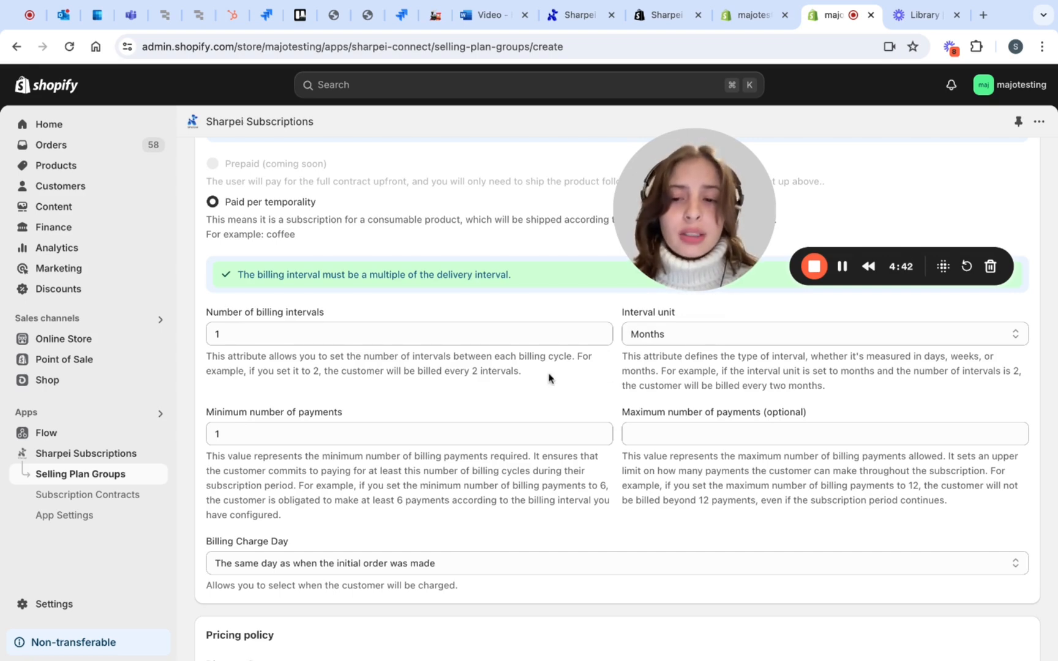
{"action": "scroll", "coordinate": [550, 378], "scroll_direction": "down", "scroll_amount": 2}
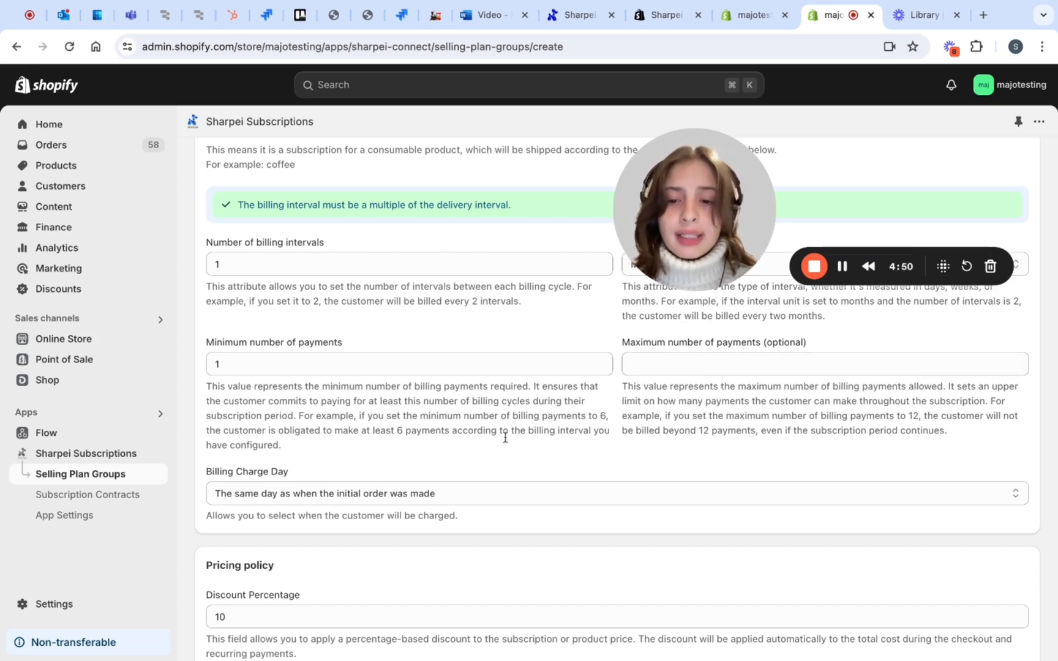
{"action": "scroll", "coordinate": [503, 437], "scroll_direction": "down", "scroll_amount": 4}
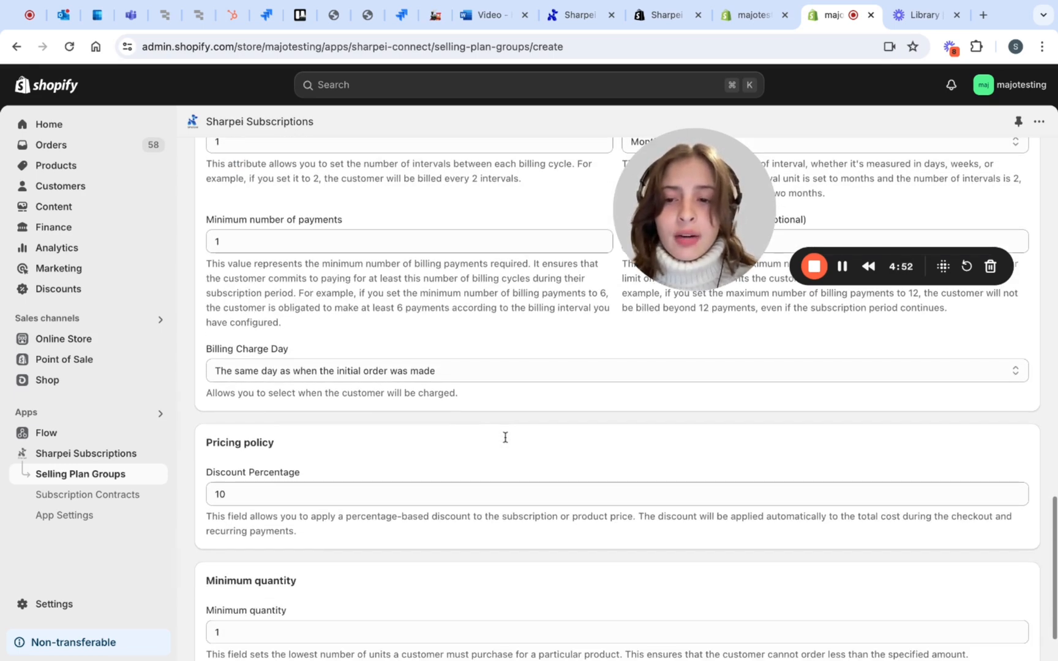
{"action": "left_click", "coordinate": [565, 373]}
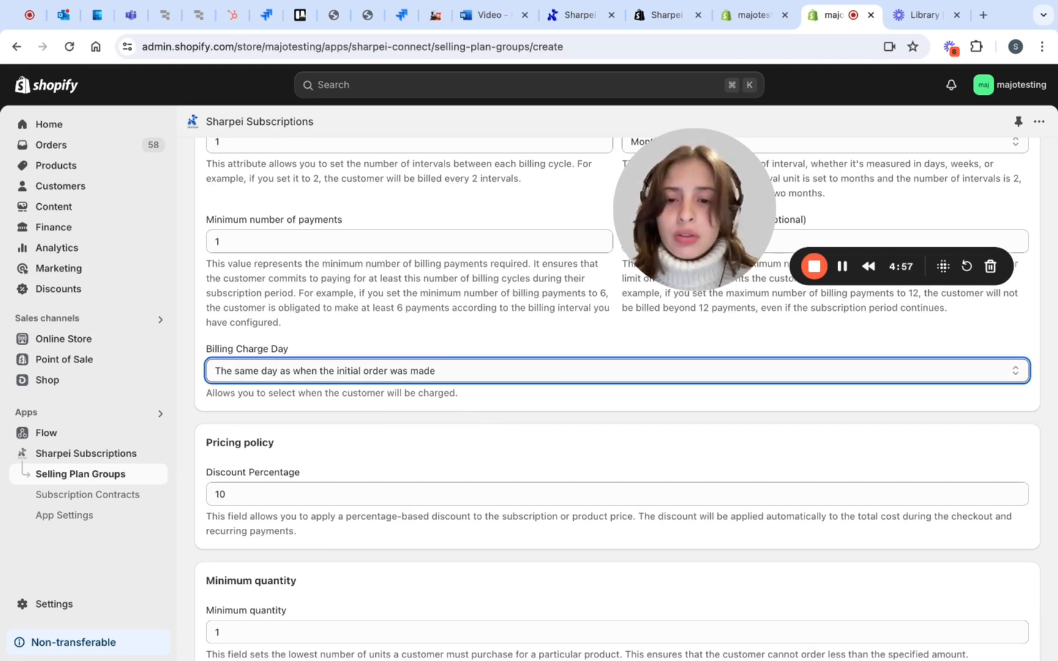
Set the pricing policy's discount percentage to 15 and save the selling plan group
{"action": "scroll", "coordinate": [617, 398], "scroll_direction": "down", "scroll_amount": 3}
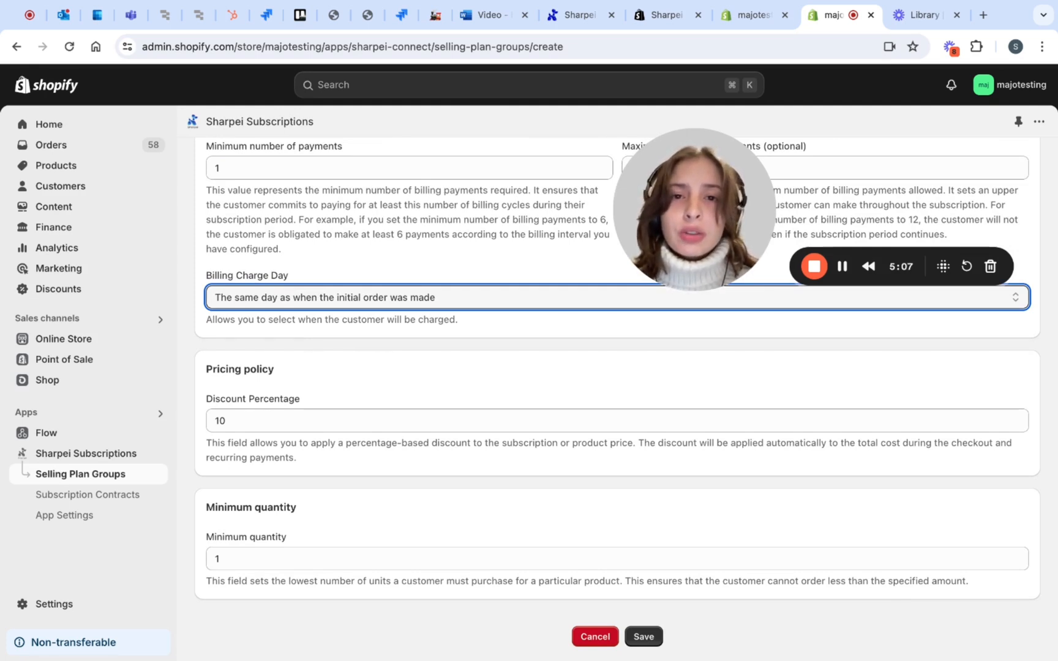
{"action": "left_click", "coordinate": [244, 421]}
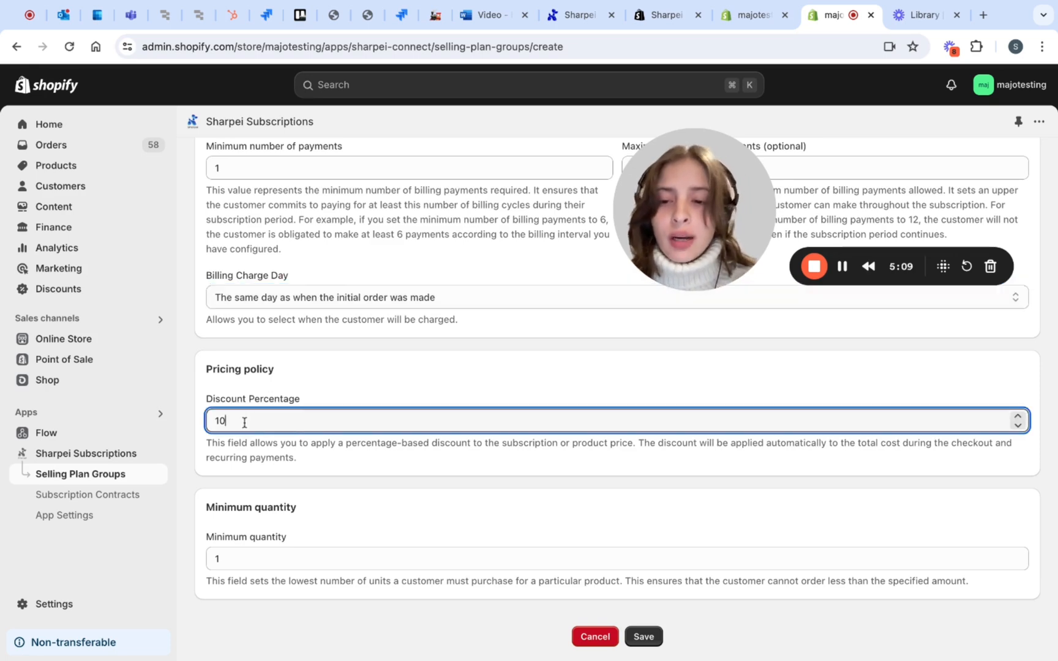
{"action": "key", "text": "BackSpace"}
{"action": "type", "text": "5"}
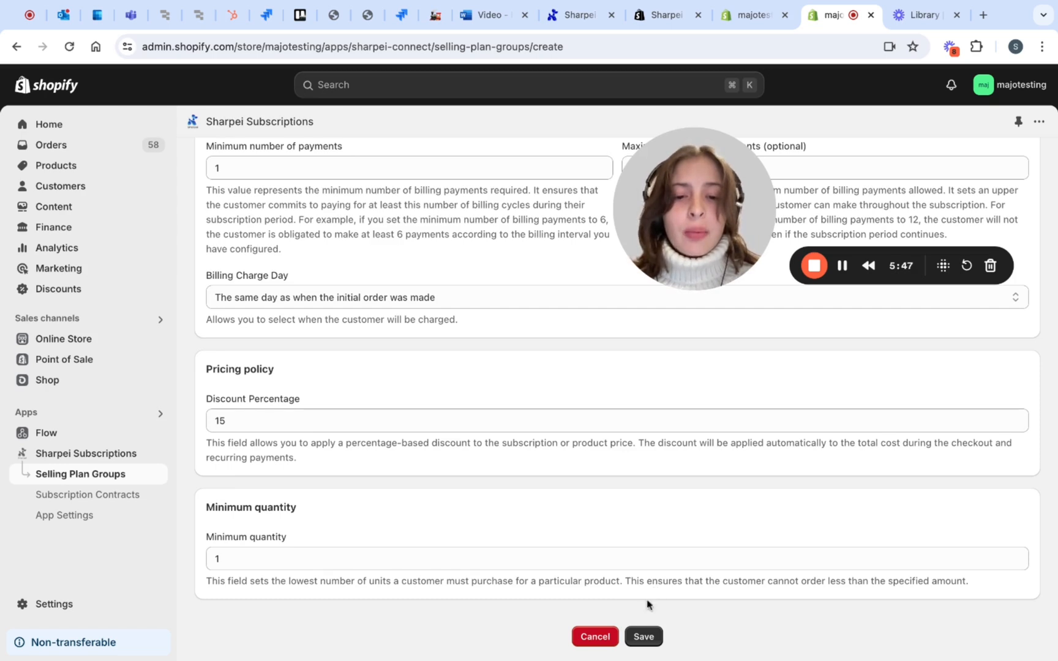
{"action": "left_click", "coordinate": [650, 640]}
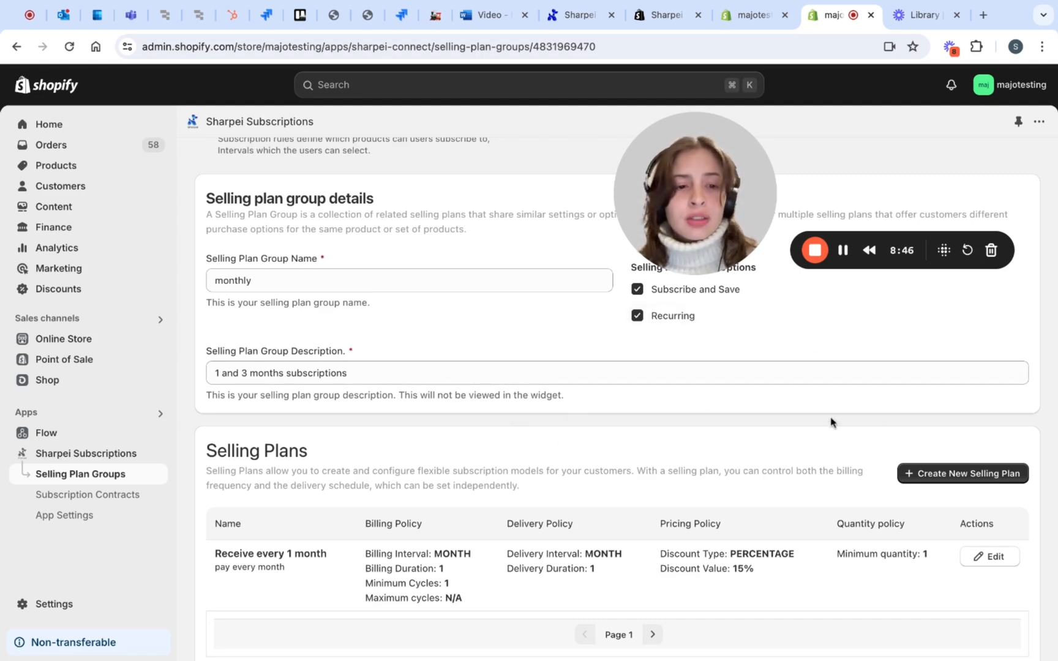
Start a new selling plan in the monthly group and name it "Receive every 3 months"
{"action": "left_click", "coordinate": [933, 477]}
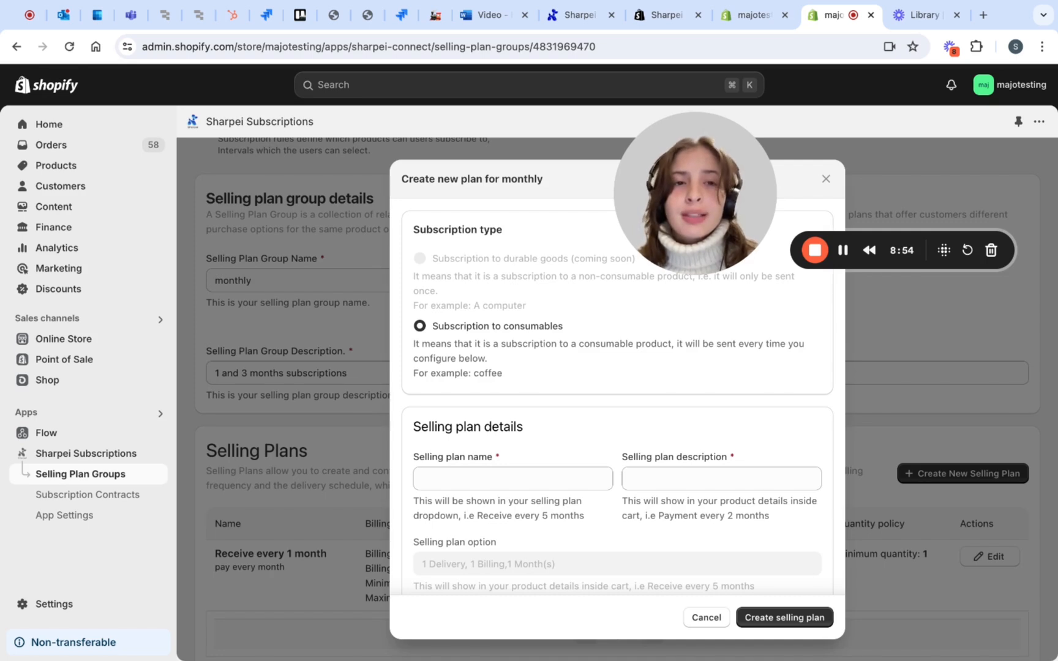
{"action": "scroll", "coordinate": [597, 428], "scroll_direction": "down", "scroll_amount": 5}
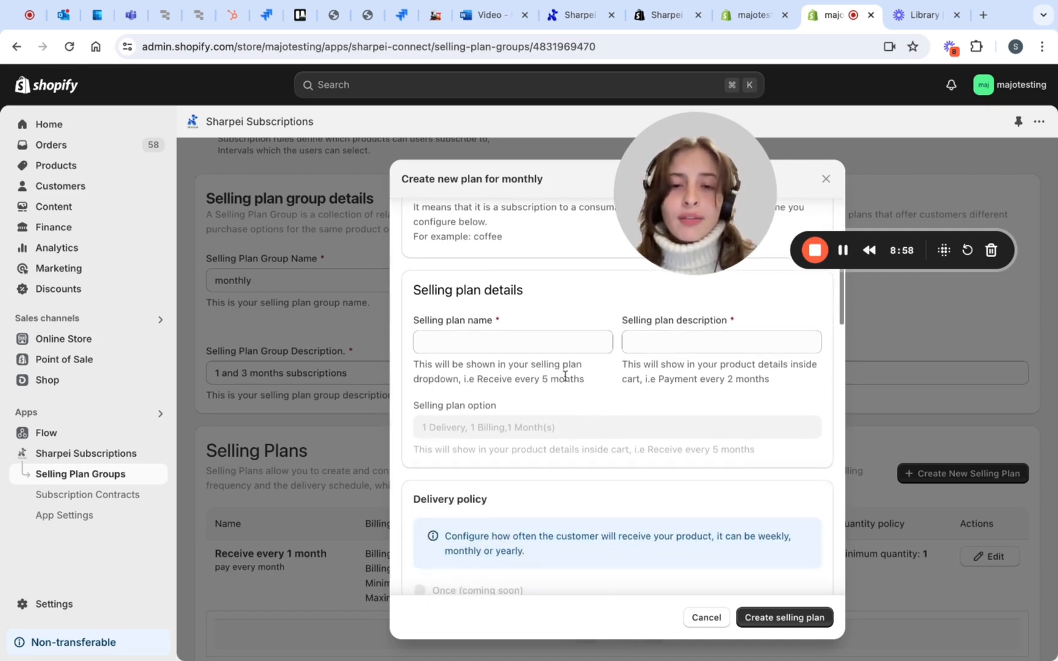
{"action": "left_click", "coordinate": [553, 350]}
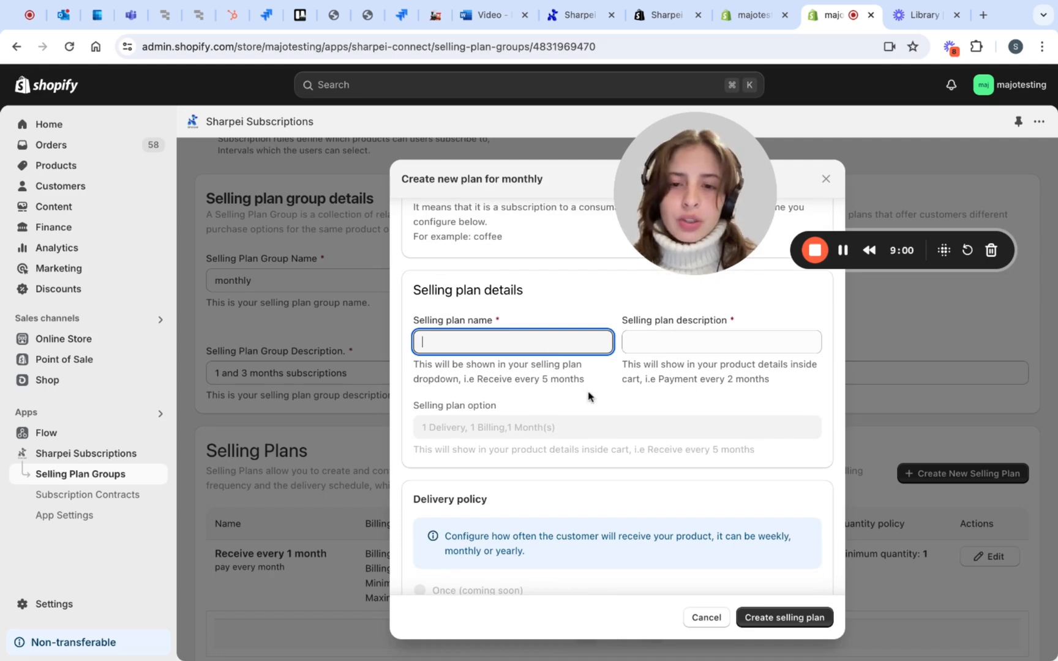
{"action": "type", "text": "Receive every 1 month"}
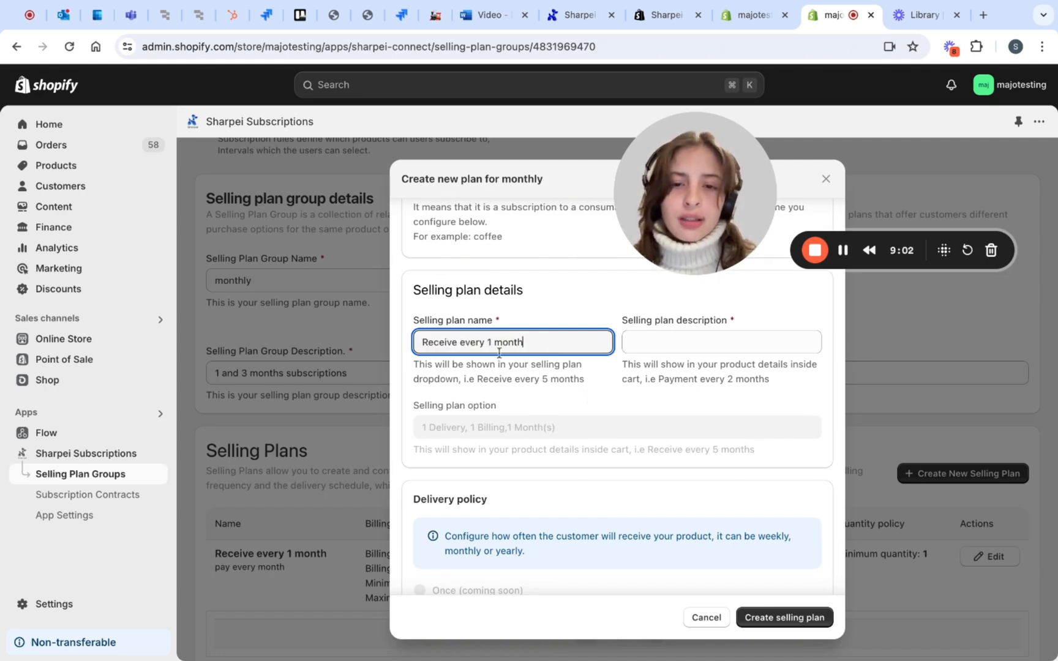
{"action": "left_click", "coordinate": [495, 346]}
{"action": "key", "text": "BackSpace"}
{"action": "type", "text": "3"}
{"action": "left_click", "coordinate": [609, 397]}
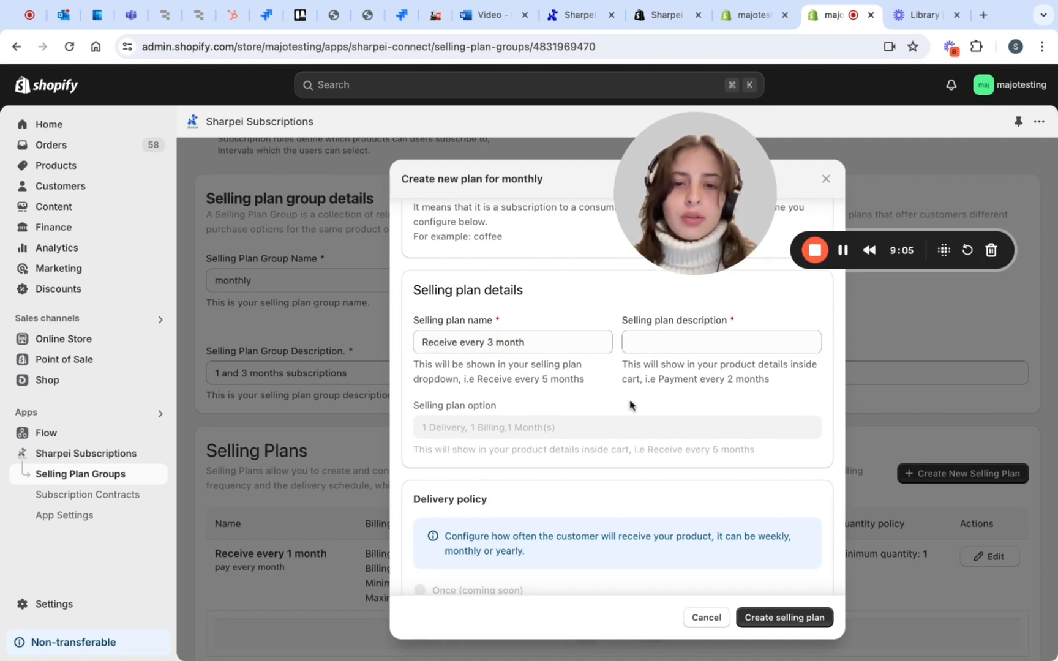
{"action": "left_click", "coordinate": [542, 341]}
{"action": "type", "text": "s"}
Set the new selling plan's description to "pay every 3 months"
{"action": "left_click", "coordinate": [667, 341]}
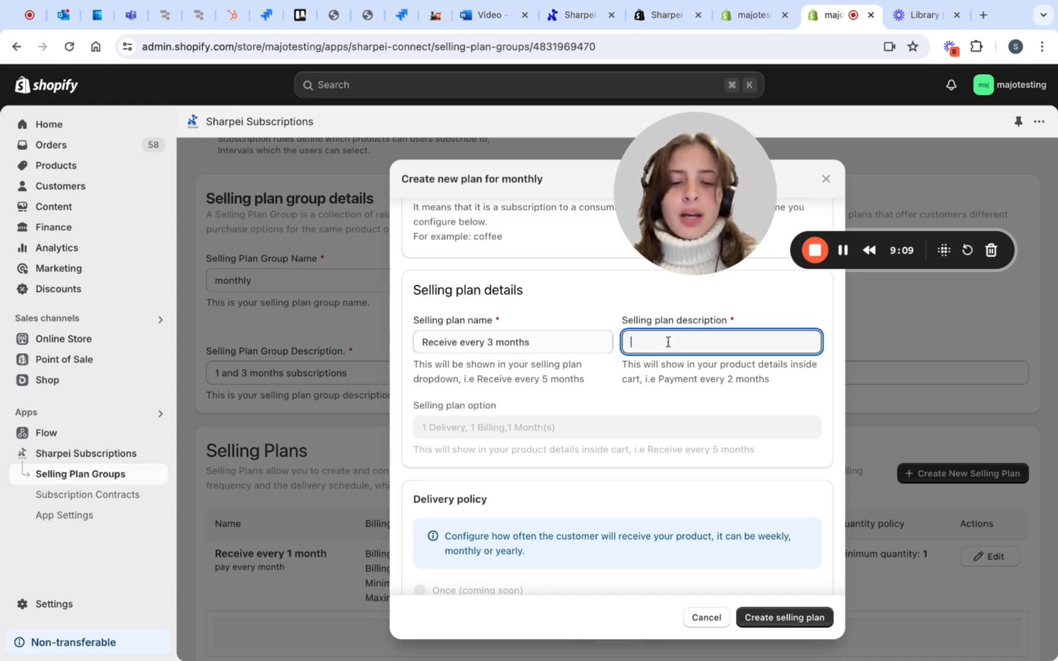
{"action": "type", "text": "pay"}
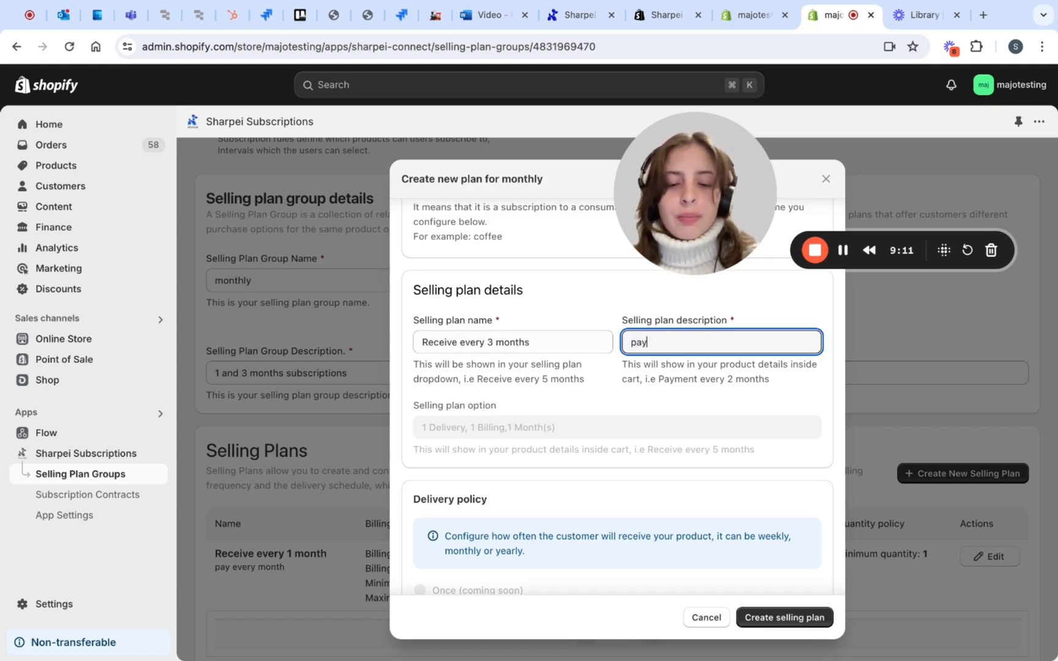
{"action": "type", "text": " every 3 months"}
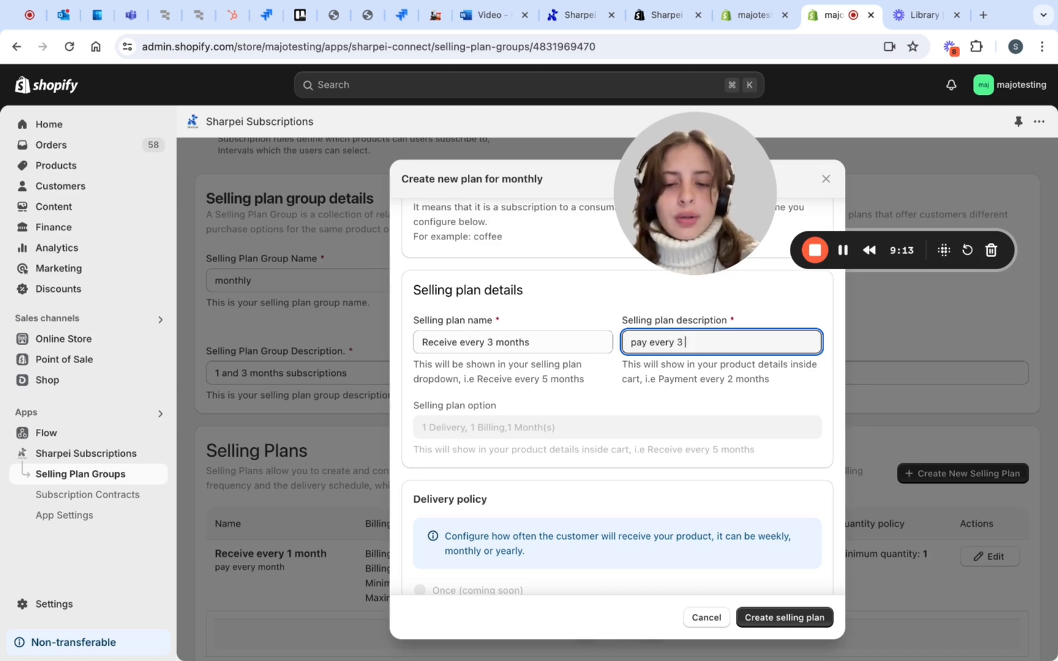
Set the new plan's delivery interval to 3 in the delivery policy
{"action": "scroll", "coordinate": [718, 484], "scroll_direction": "down", "scroll_amount": 1}
{"action": "scroll", "coordinate": [718, 484], "scroll_direction": "down", "scroll_amount": 5}
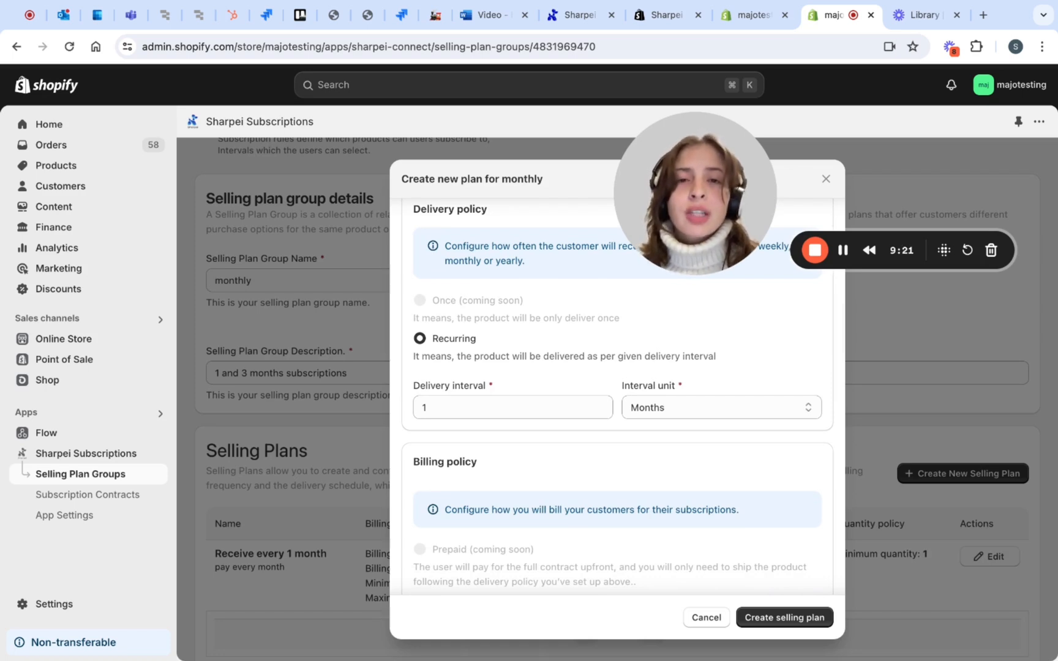
{"action": "left_click", "coordinate": [447, 401]}
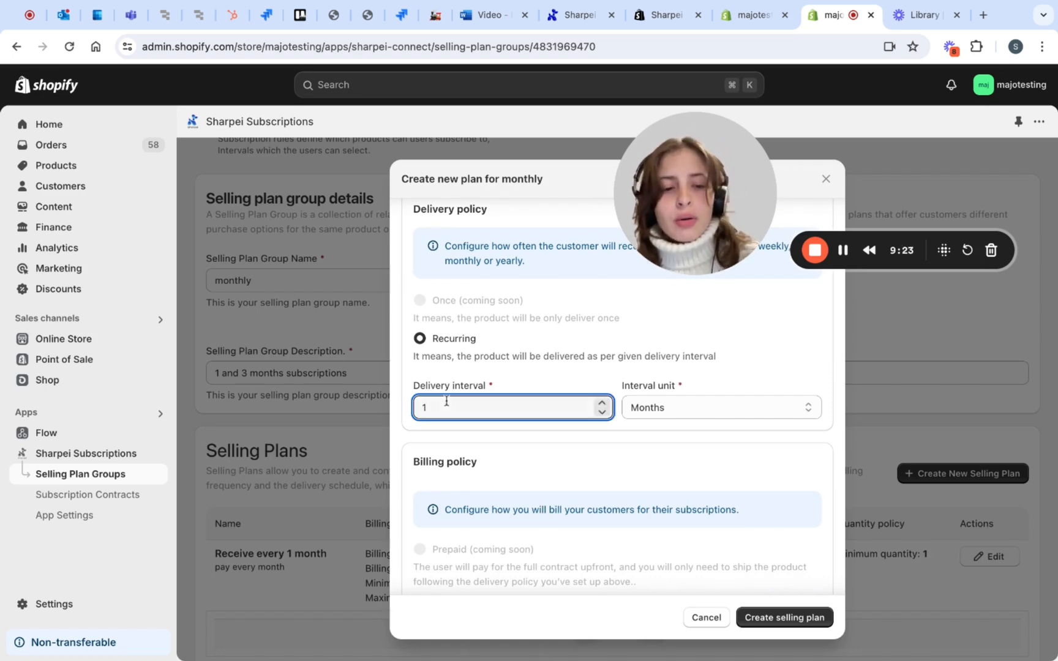
{"action": "type", "text": "3"}
{"action": "left_click", "coordinate": [548, 442]}
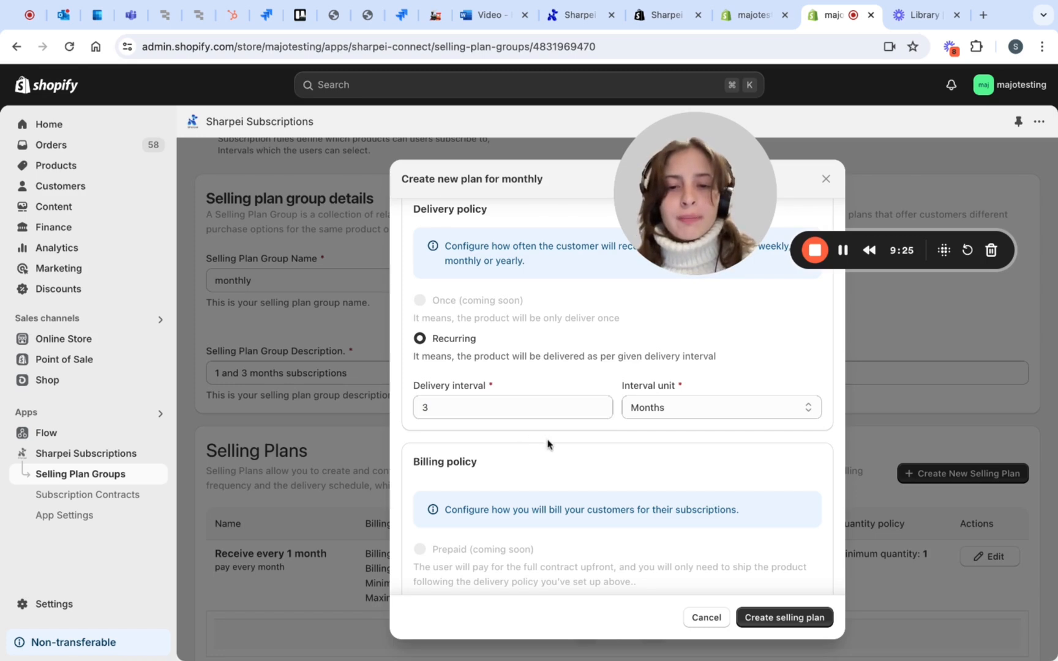
Set the number of billing intervals to 3 in the new plan's billing policy
{"action": "scroll", "coordinate": [548, 441], "scroll_direction": "down", "scroll_amount": 2}
{"action": "scroll", "coordinate": [562, 484], "scroll_direction": "down", "scroll_amount": 3}
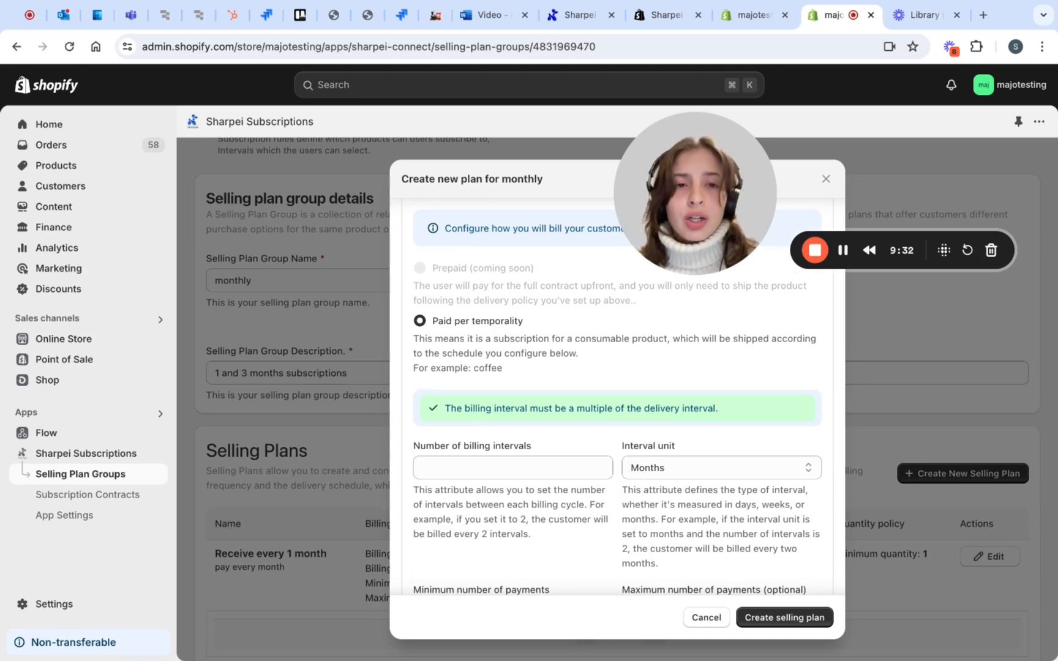
{"action": "left_click", "coordinate": [509, 466]}
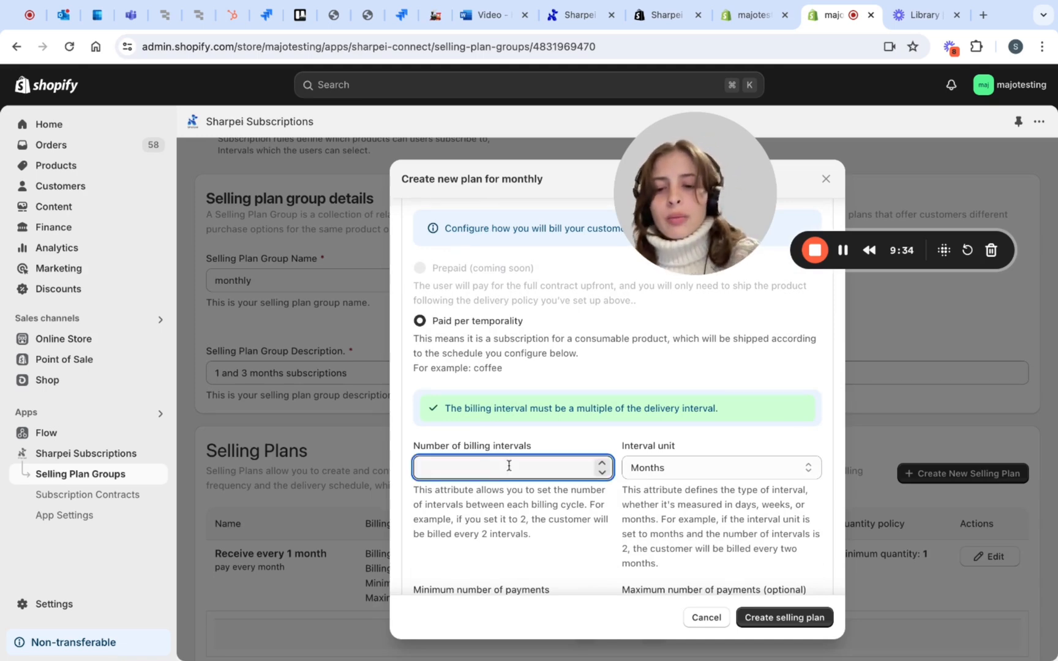
{"action": "type", "text": "3"}
{"action": "scroll", "coordinate": [550, 521], "scroll_direction": "down", "scroll_amount": 3}
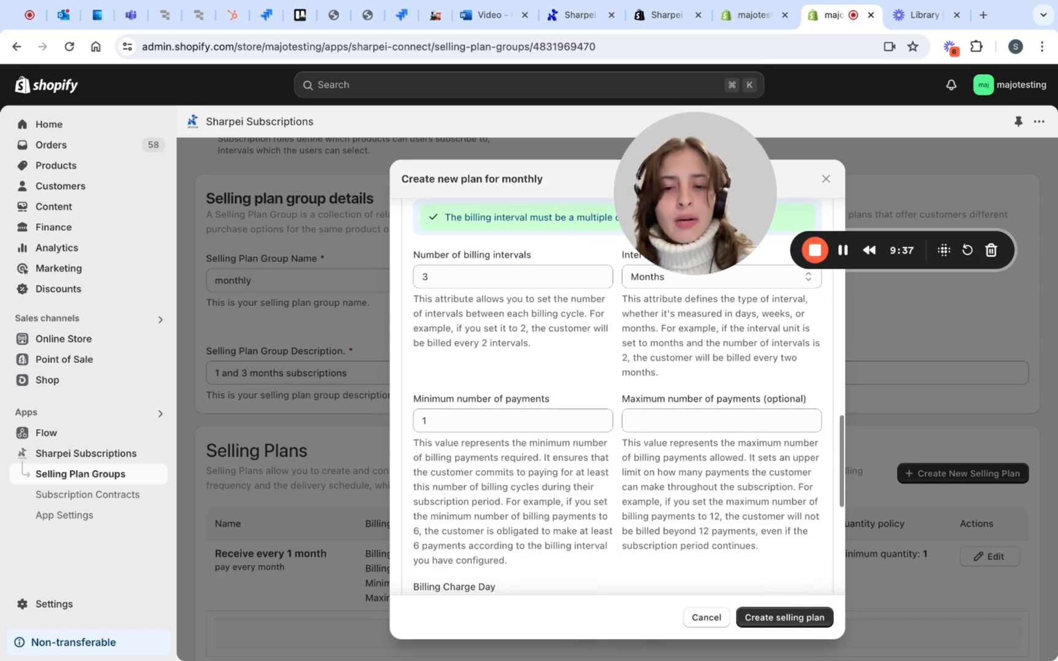
{"action": "scroll", "coordinate": [493, 343], "scroll_direction": "down", "scroll_amount": 1}
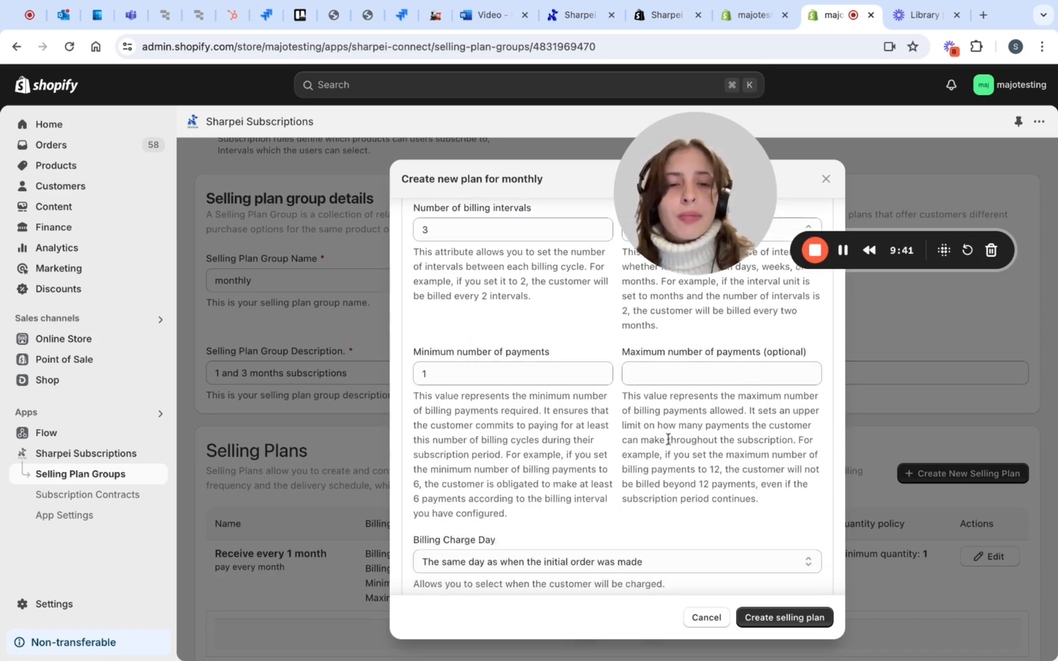
Set the new plan's discount percentage to 8 and create the selling plan
{"action": "scroll", "coordinate": [634, 456], "scroll_direction": "down", "scroll_amount": 5}
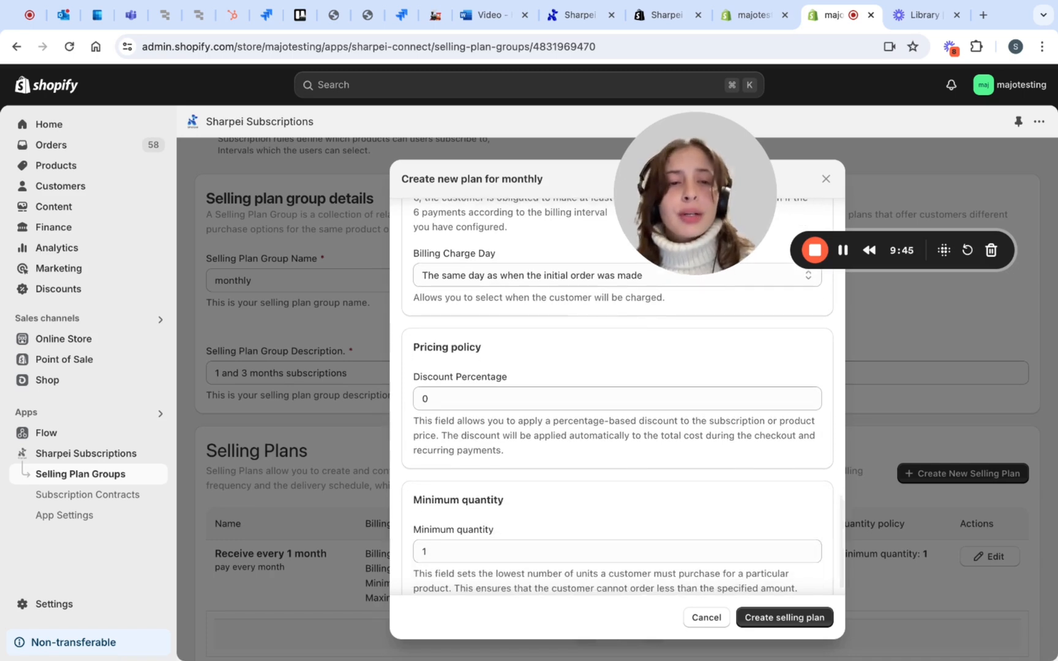
{"action": "left_click", "coordinate": [507, 405]}
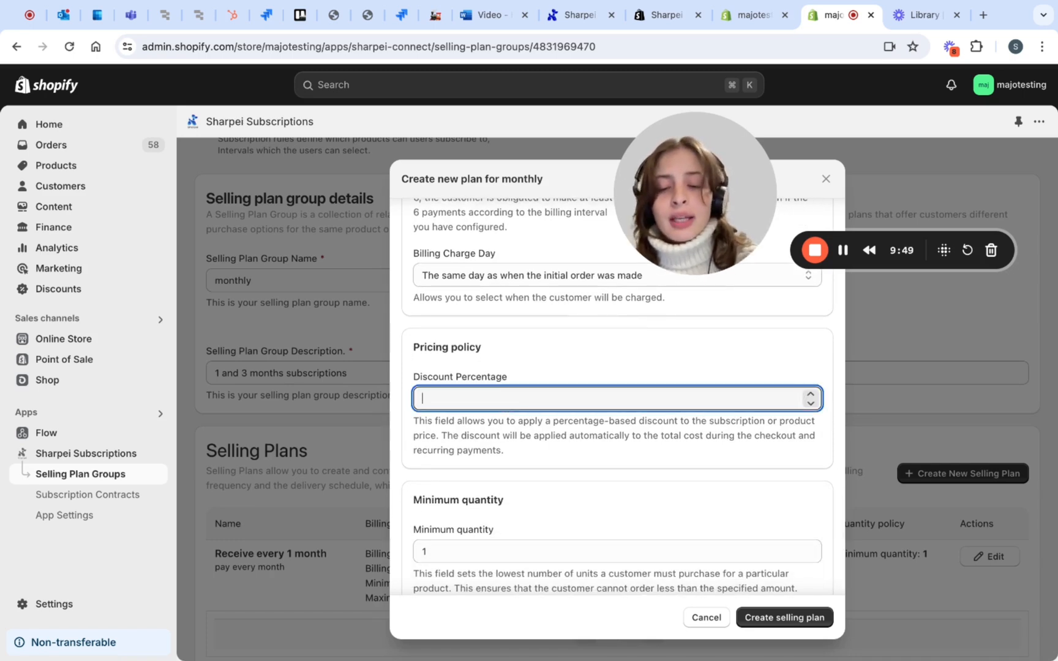
{"action": "type", "text": "8"}
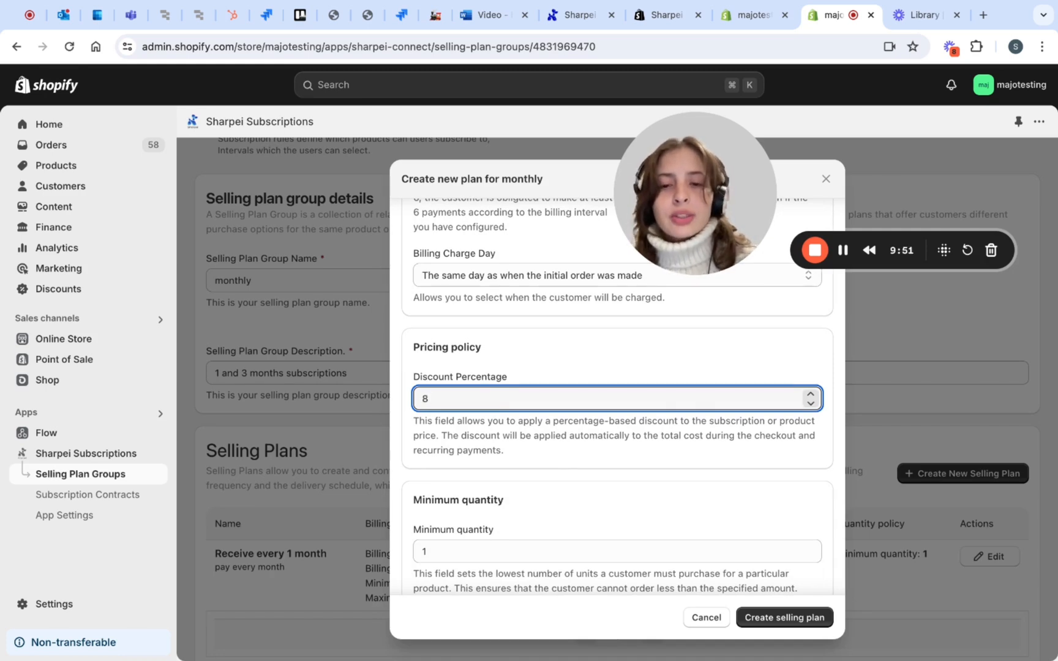
{"action": "left_click", "coordinate": [518, 463]}
{"action": "scroll", "coordinate": [518, 464], "scroll_direction": "down", "scroll_amount": 1}
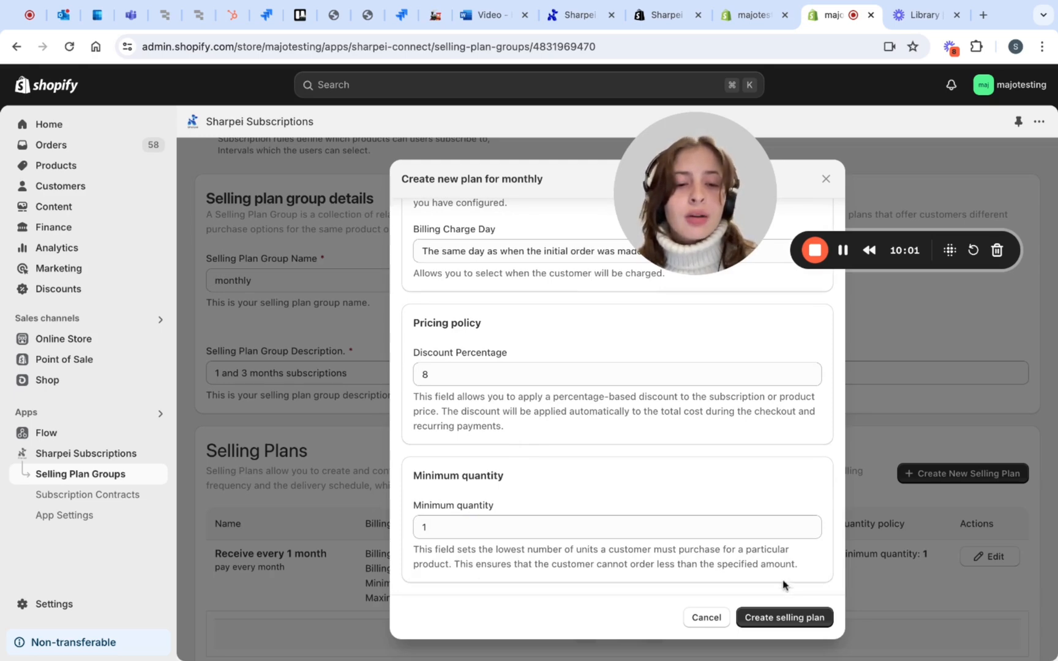
{"action": "left_click", "coordinate": [785, 617]}
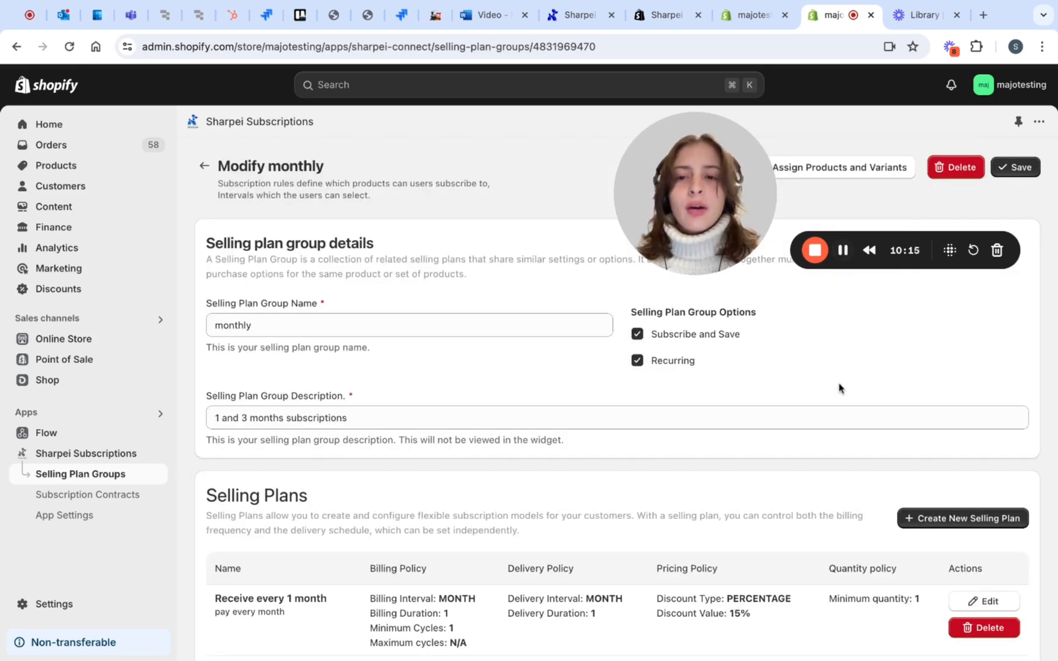
{"action": "scroll", "coordinate": [839, 388], "scroll_direction": "down", "scroll_amount": 5}
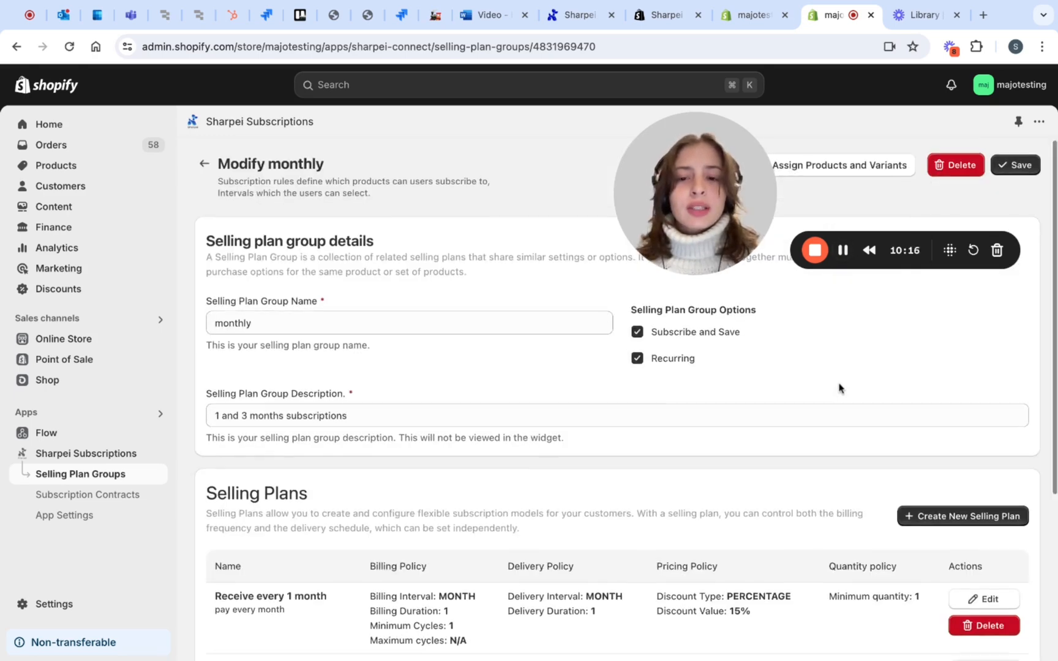
Search for "colom" among the products to assign and assign the whole Colombian coffee product to the monthly selling plan group
{"action": "scroll", "coordinate": [654, 362], "scroll_direction": "up", "scroll_amount": 5}
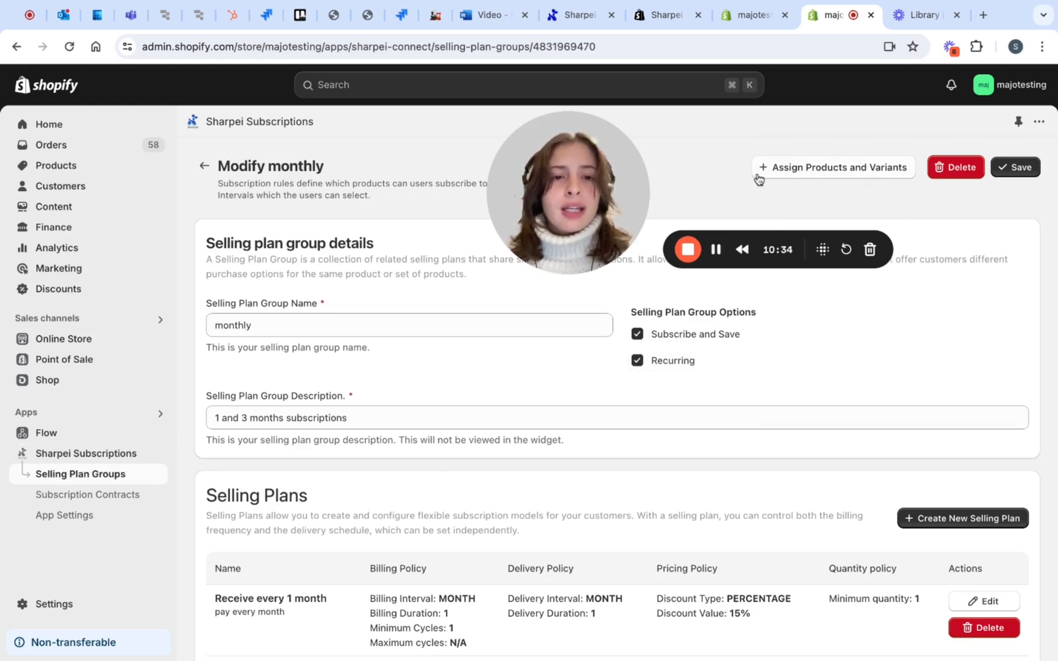
{"action": "left_click", "coordinate": [810, 181]}
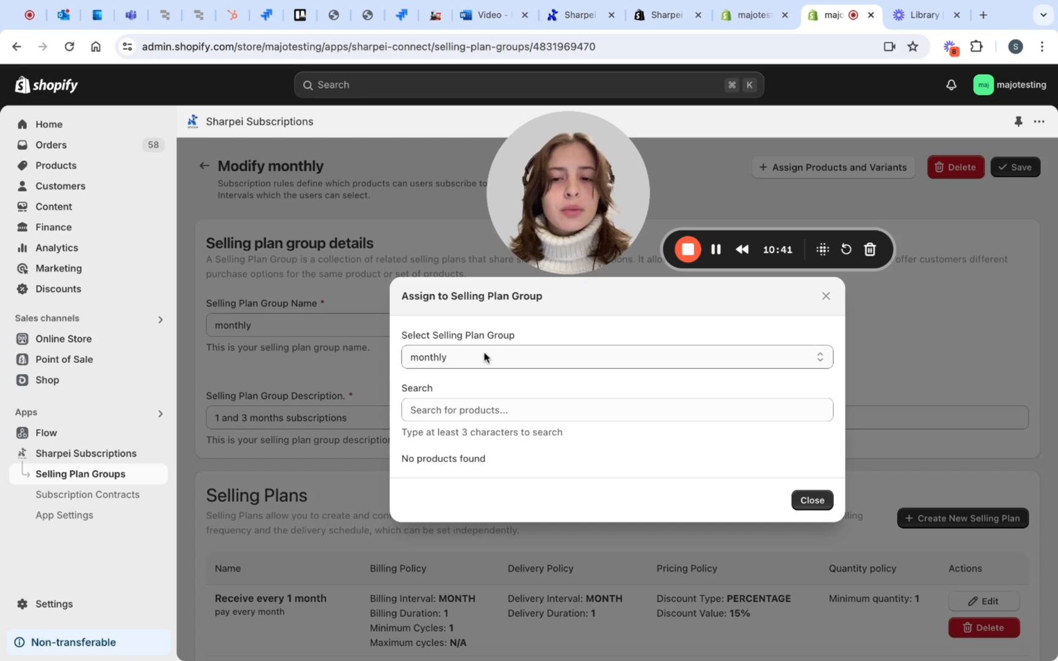
{"action": "left_click", "coordinate": [471, 367]}
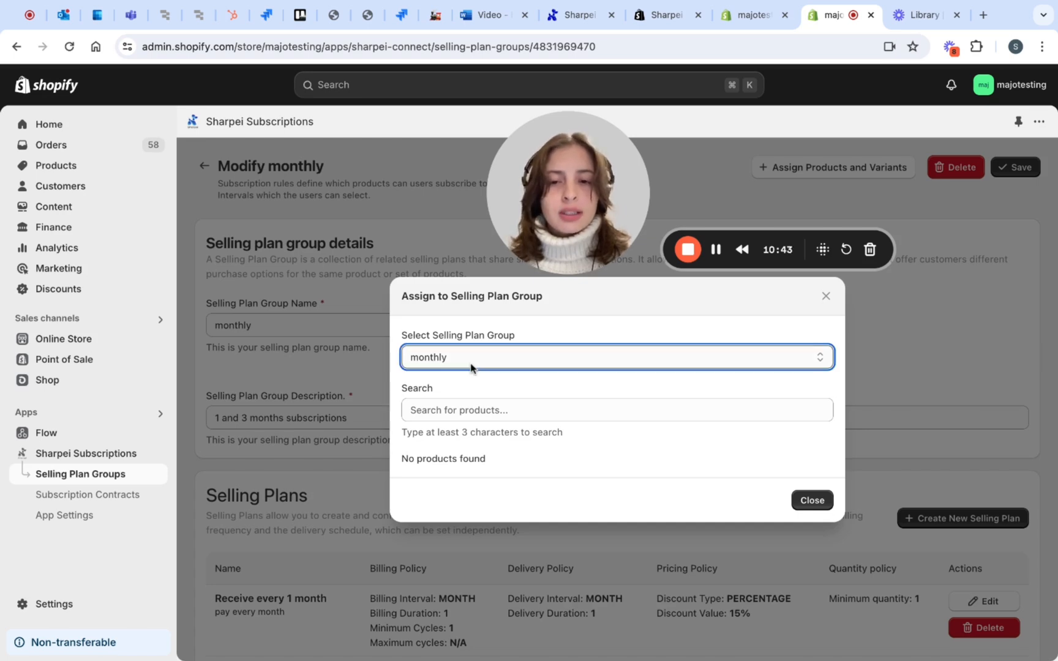
{"action": "left_click", "coordinate": [454, 407]}
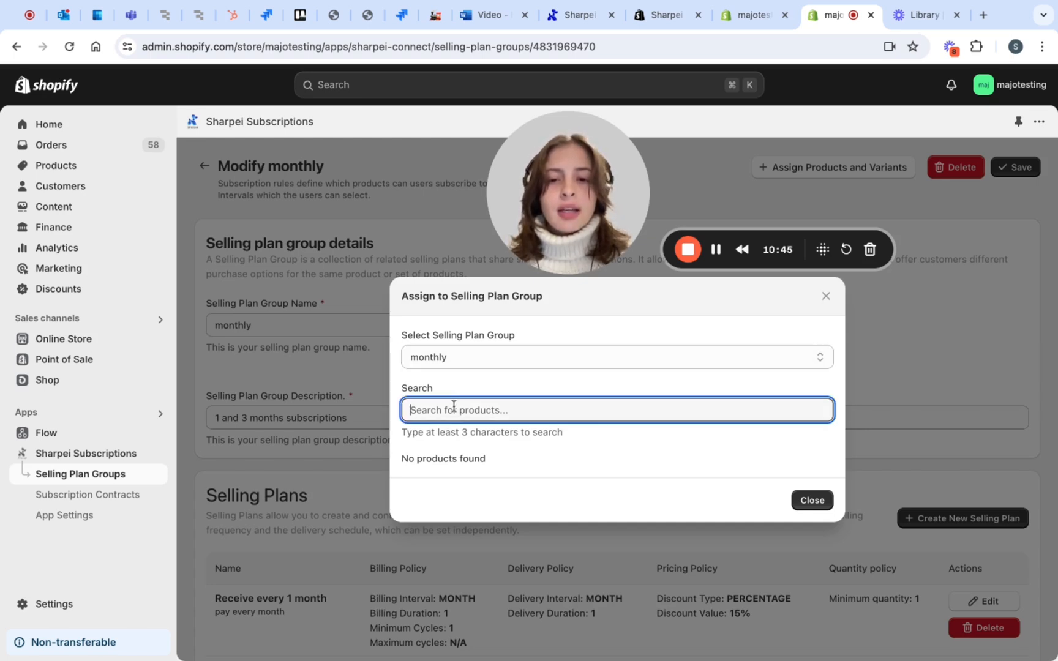
{"action": "type", "text": "colom"}
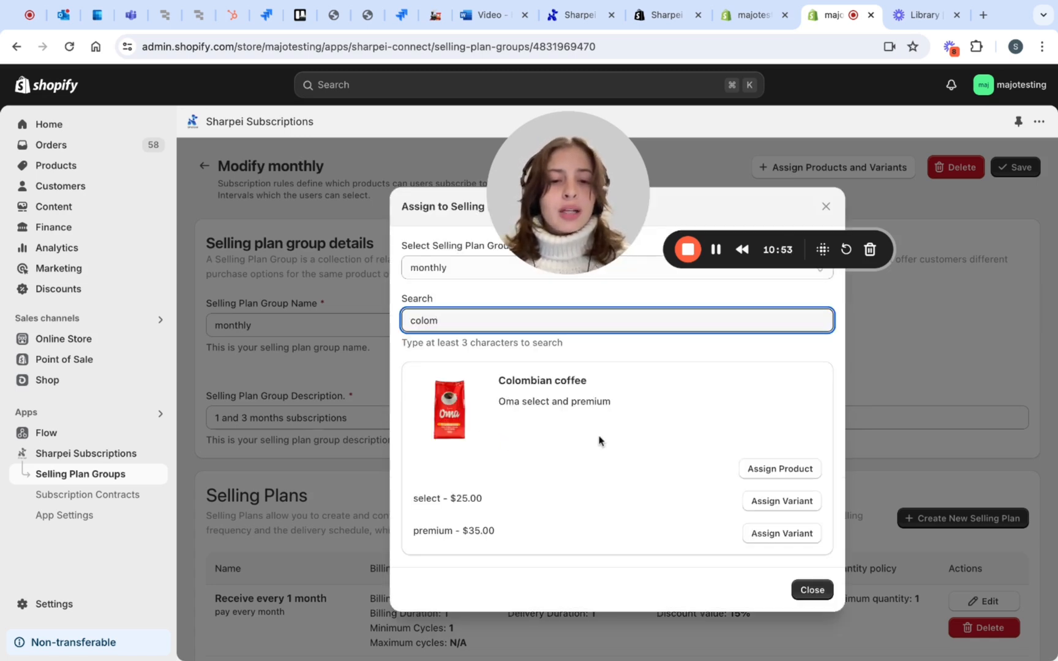
{"action": "left_click", "coordinate": [756, 468]}
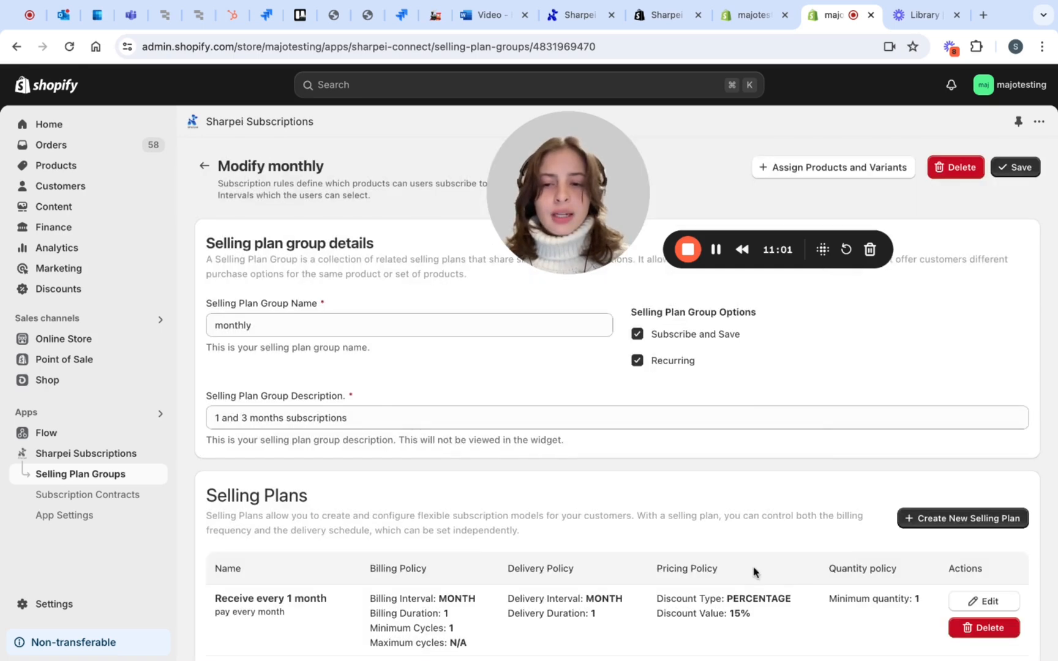
{"action": "scroll", "coordinate": [752, 572], "scroll_direction": "down", "scroll_amount": 6}
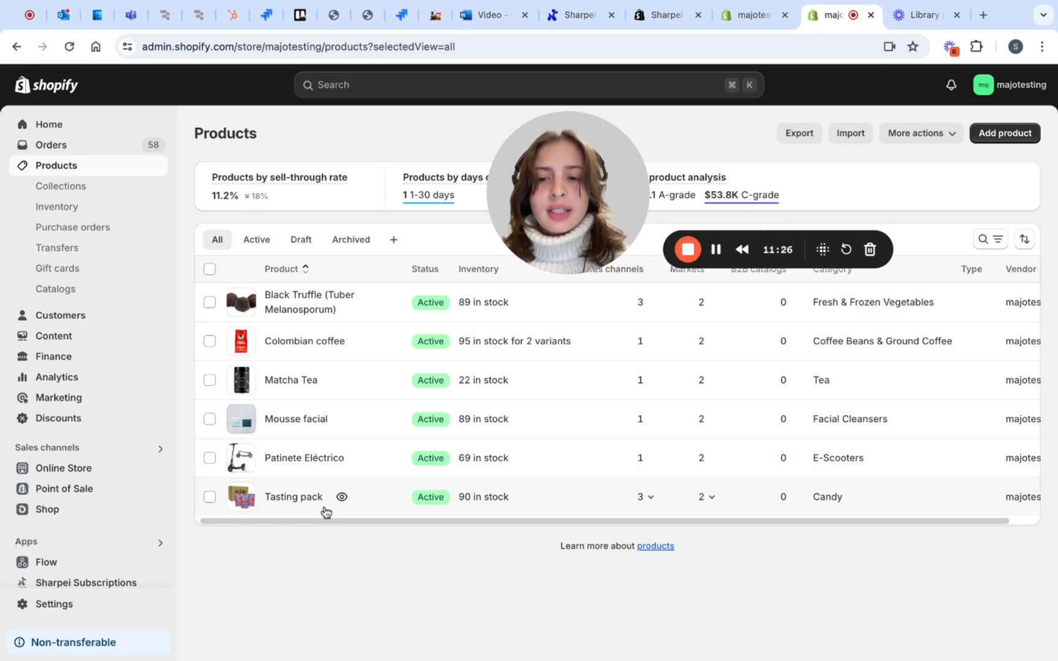
Add the existing monthly subscription as a purchase option on the Matcha Tea product and complete the setup
{"action": "left_click", "coordinate": [299, 382]}
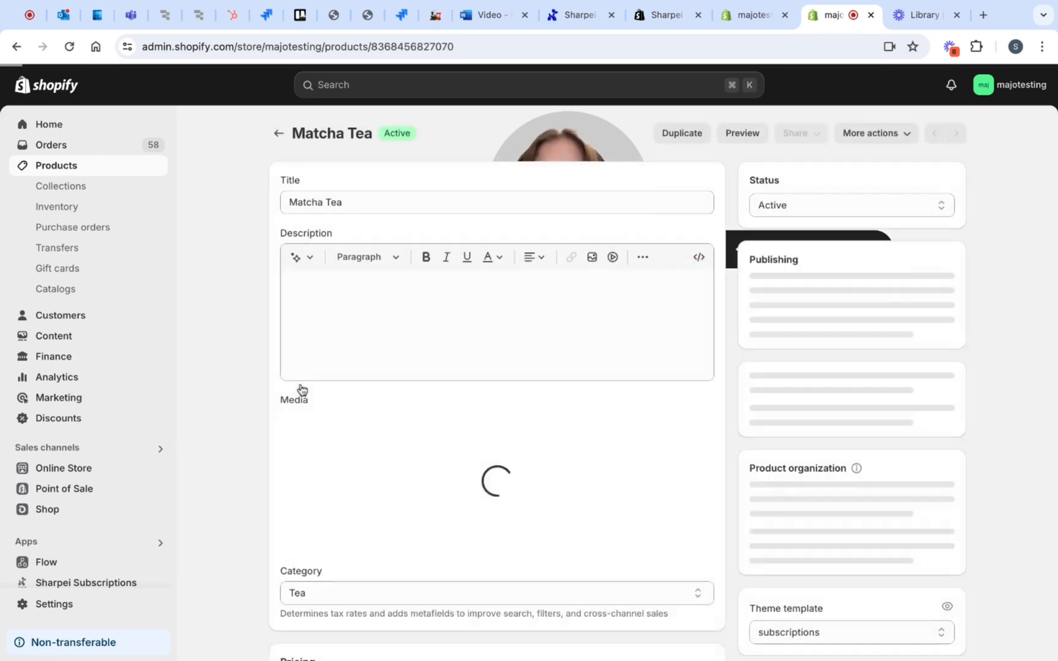
{"action": "scroll", "coordinate": [350, 423], "scroll_direction": "down", "scroll_amount": 10}
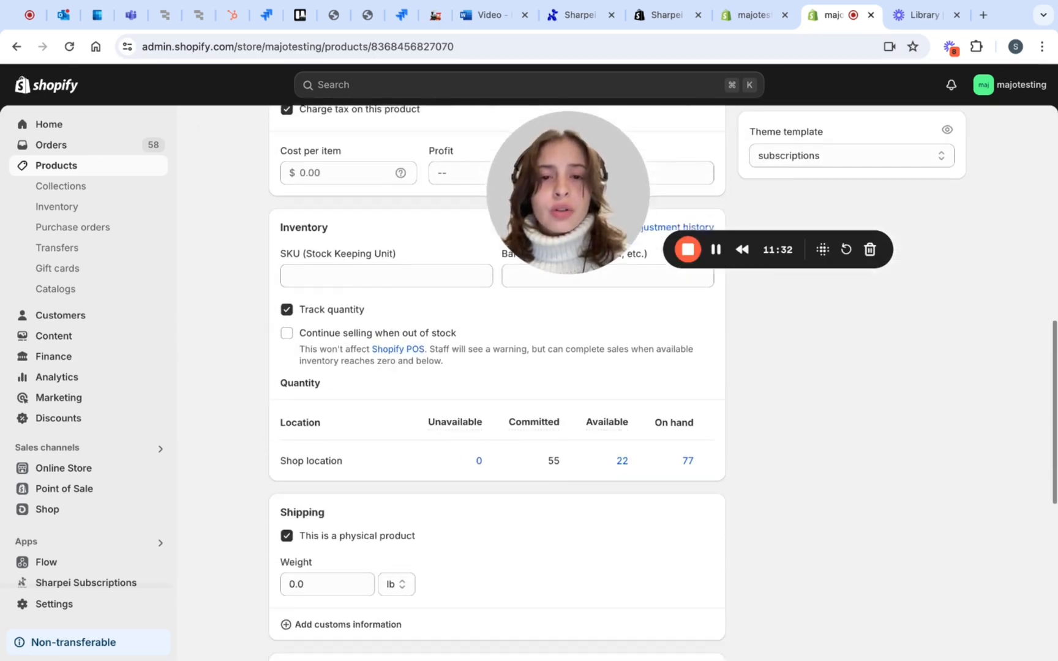
{"action": "scroll", "coordinate": [497, 383], "scroll_direction": "down", "scroll_amount": 5}
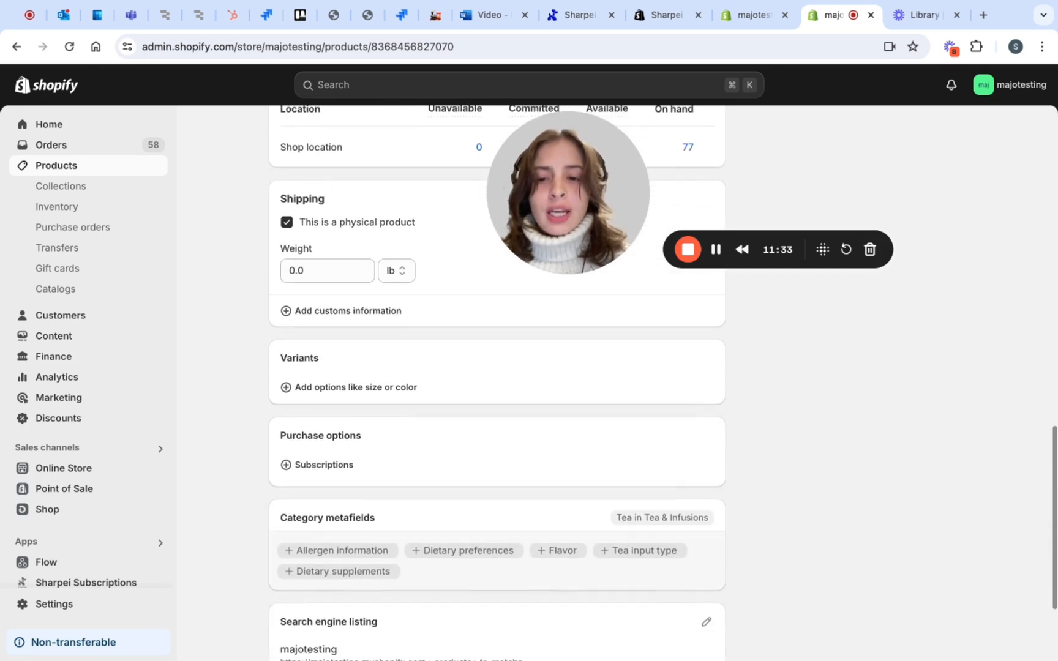
{"action": "scroll", "coordinate": [497, 382], "scroll_direction": "down", "scroll_amount": 1}
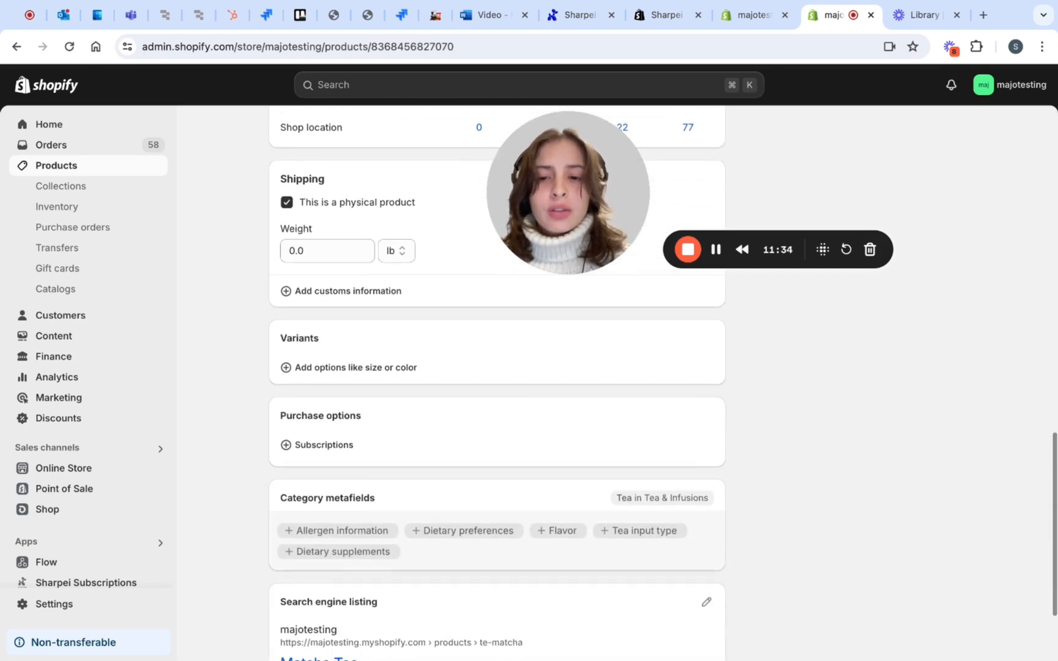
{"action": "left_click", "coordinate": [290, 451]}
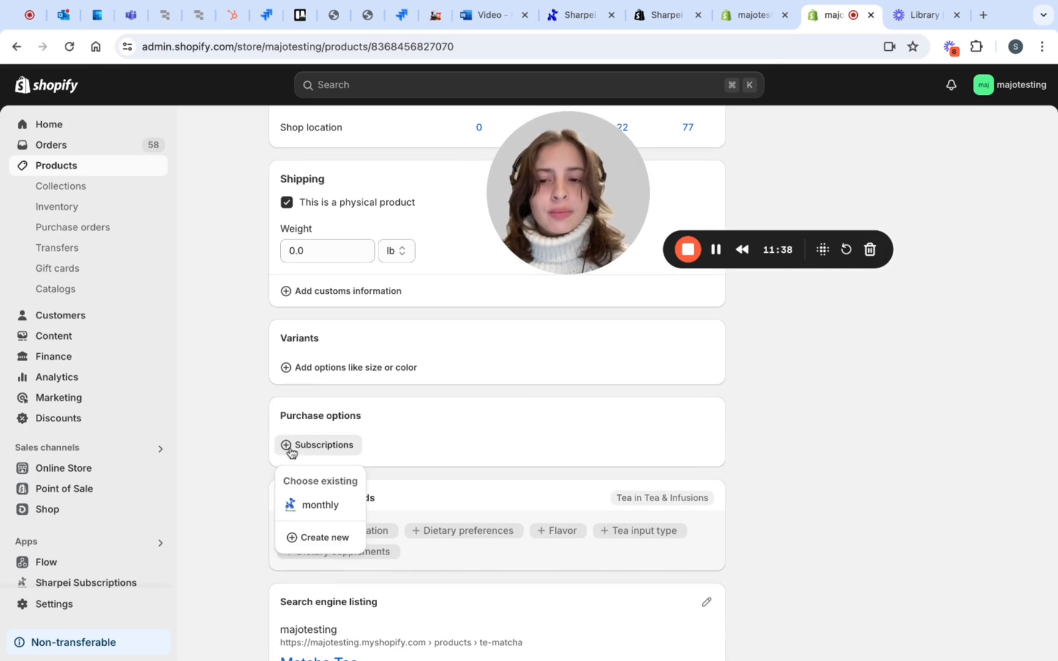
{"action": "left_click", "coordinate": [313, 505]}
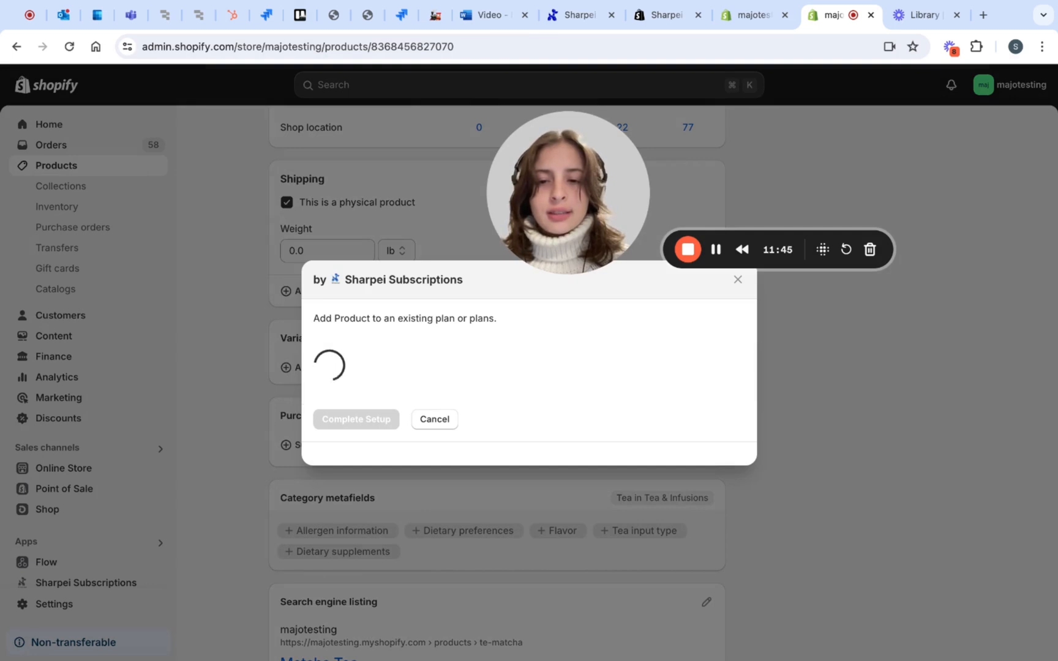
{"action": "left_click", "coordinate": [320, 368]}
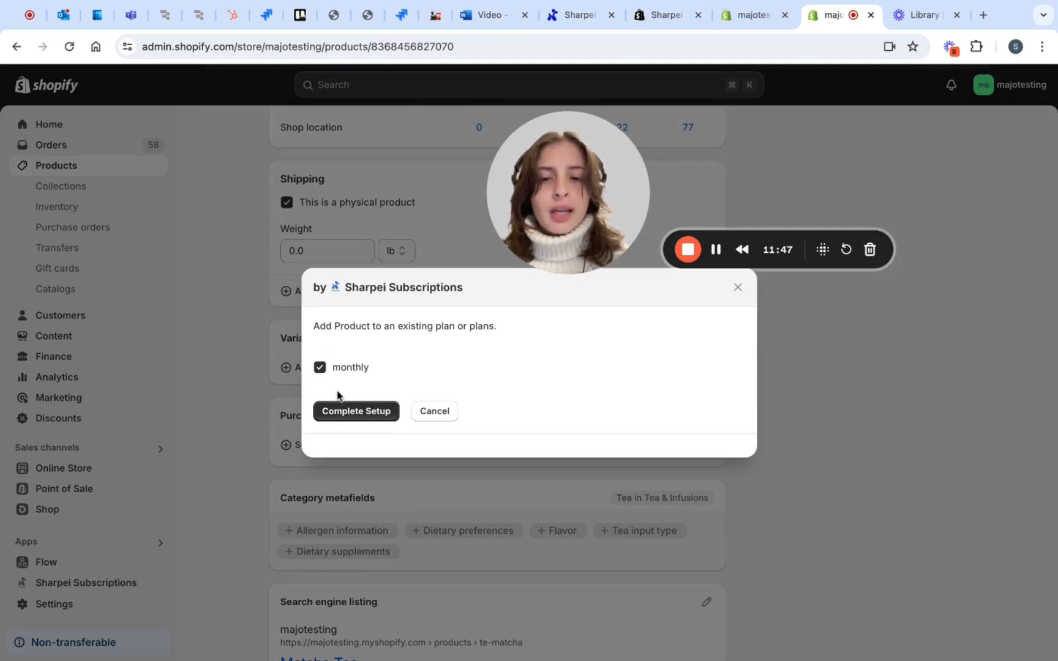
{"action": "left_click", "coordinate": [350, 410]}
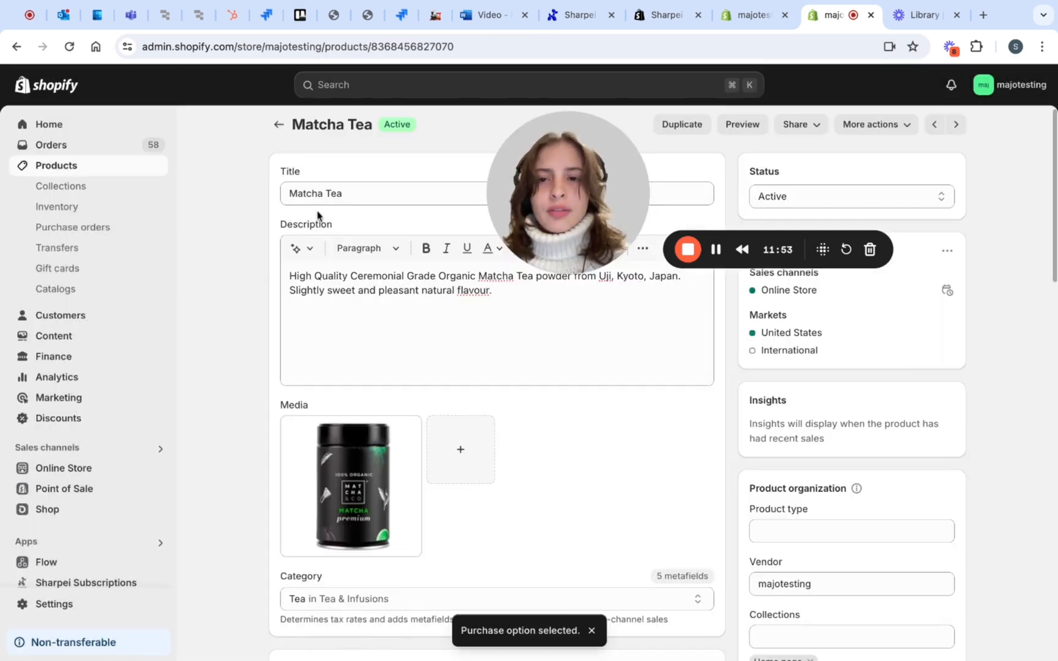
Return to the product list and examine the Colombian coffee product's purchase options and its premium variant
{"action": "left_click", "coordinate": [278, 125]}
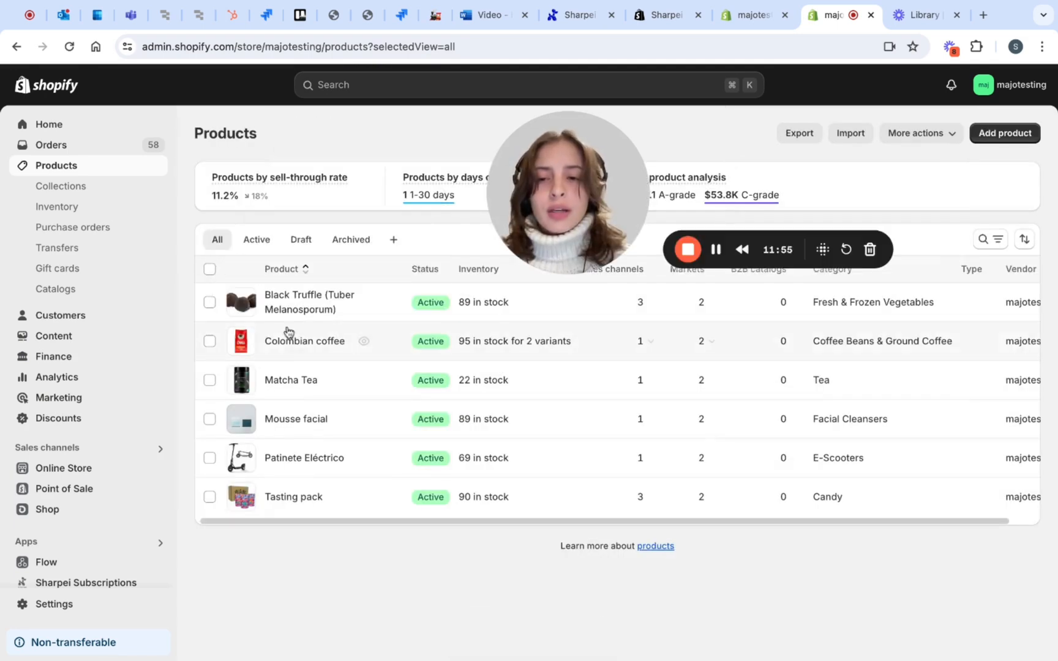
{"action": "left_click", "coordinate": [286, 341]}
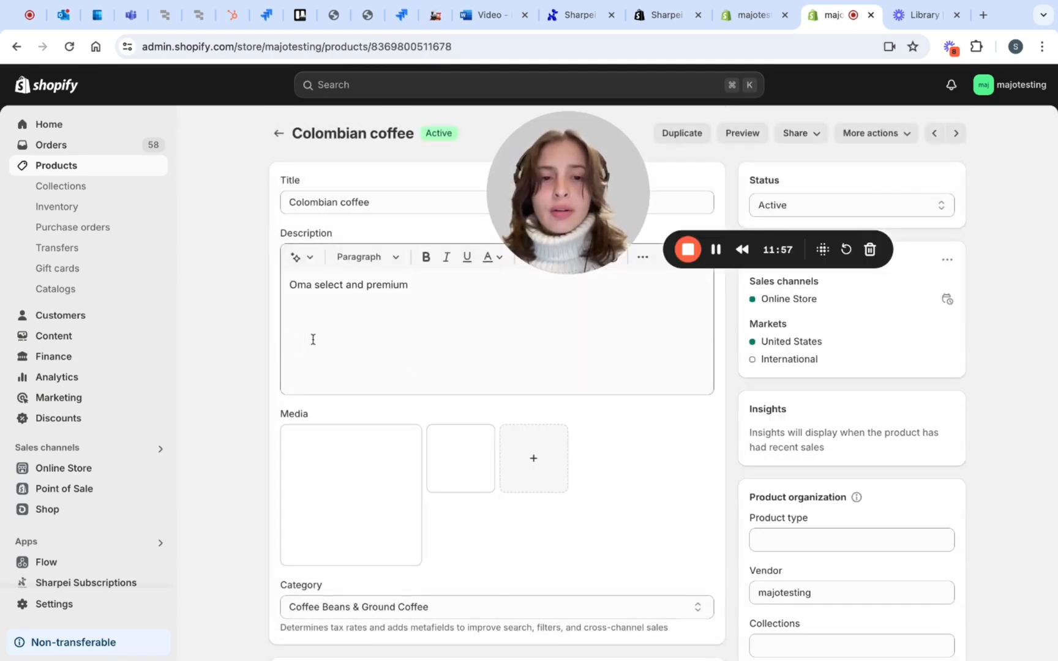
{"action": "scroll", "coordinate": [423, 362], "scroll_direction": "down", "scroll_amount": 8}
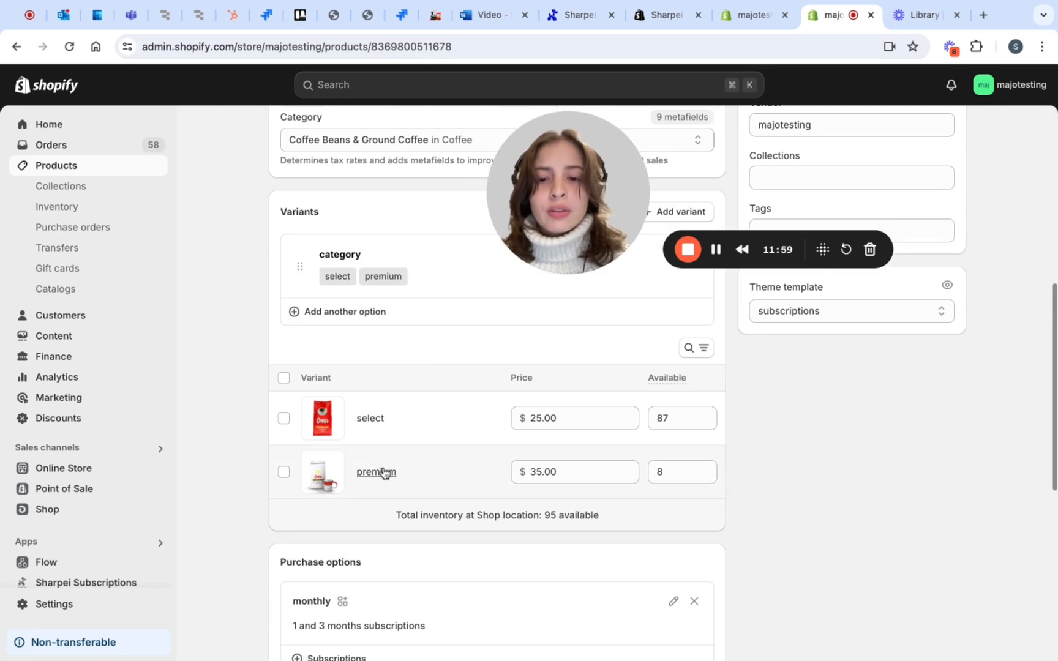
{"action": "left_click", "coordinate": [377, 472]}
{"action": "scroll", "coordinate": [947, 439], "scroll_direction": "down", "scroll_amount": 10}
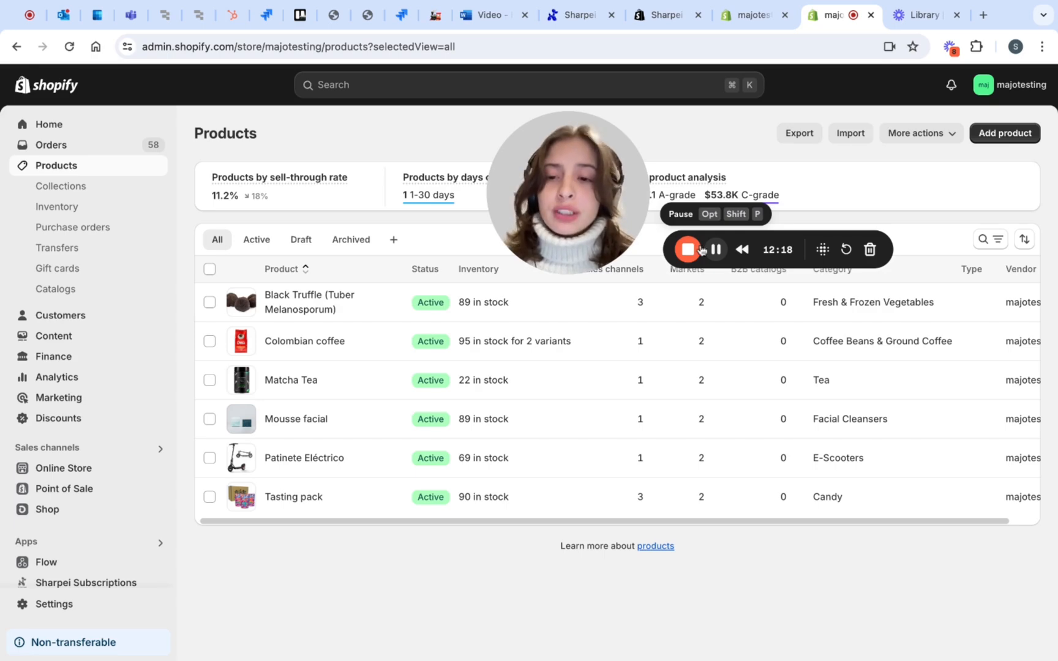
Change the Colombian coffee product's theme template to subscriptions-majo and save the product
{"action": "left_click", "coordinate": [331, 346]}
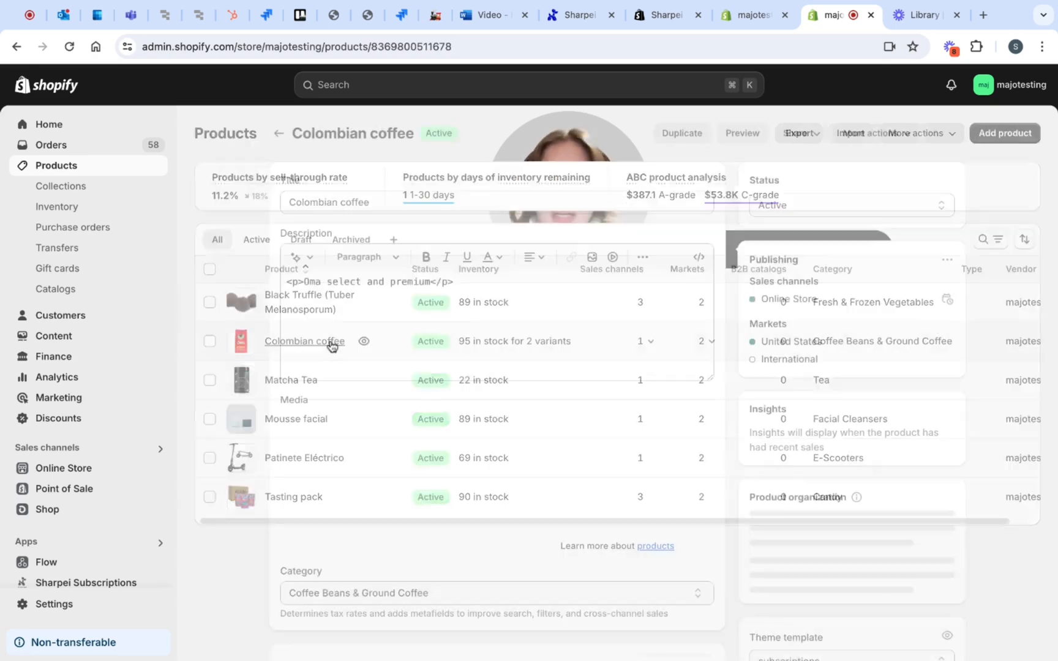
{"action": "scroll", "coordinate": [630, 440], "scroll_direction": "down", "scroll_amount": 6}
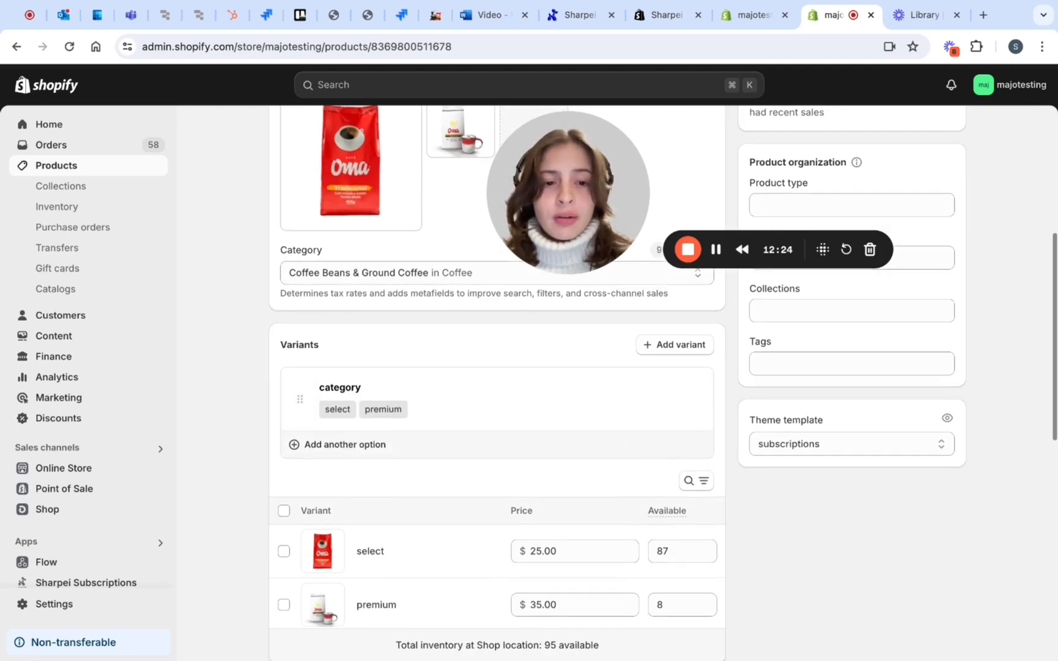
{"action": "left_click", "coordinate": [797, 448]}
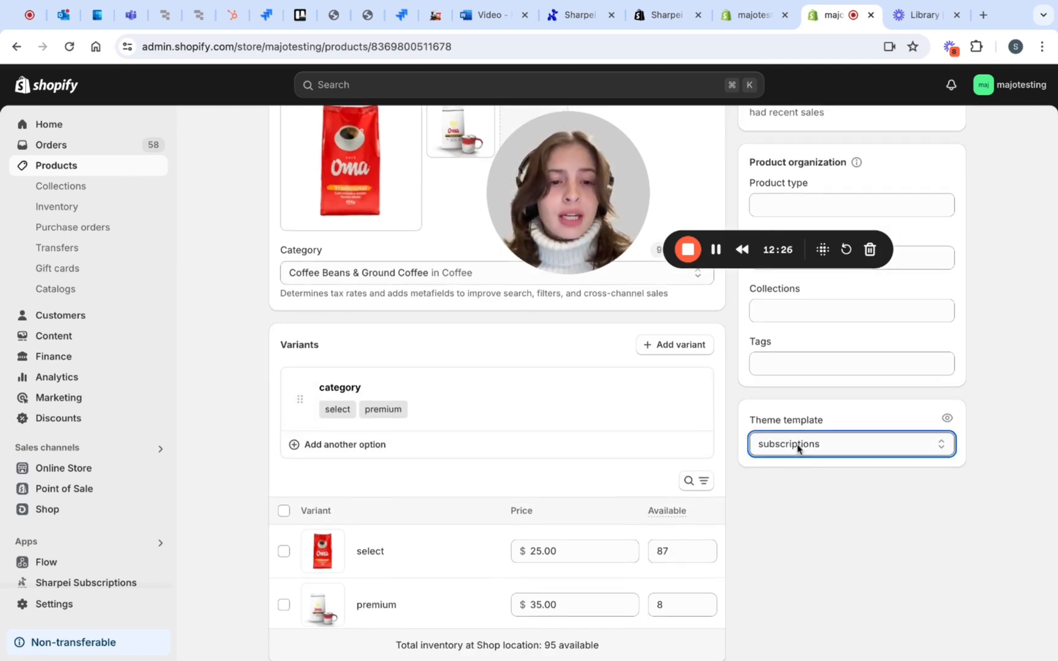
{"action": "left_click", "coordinate": [857, 480]}
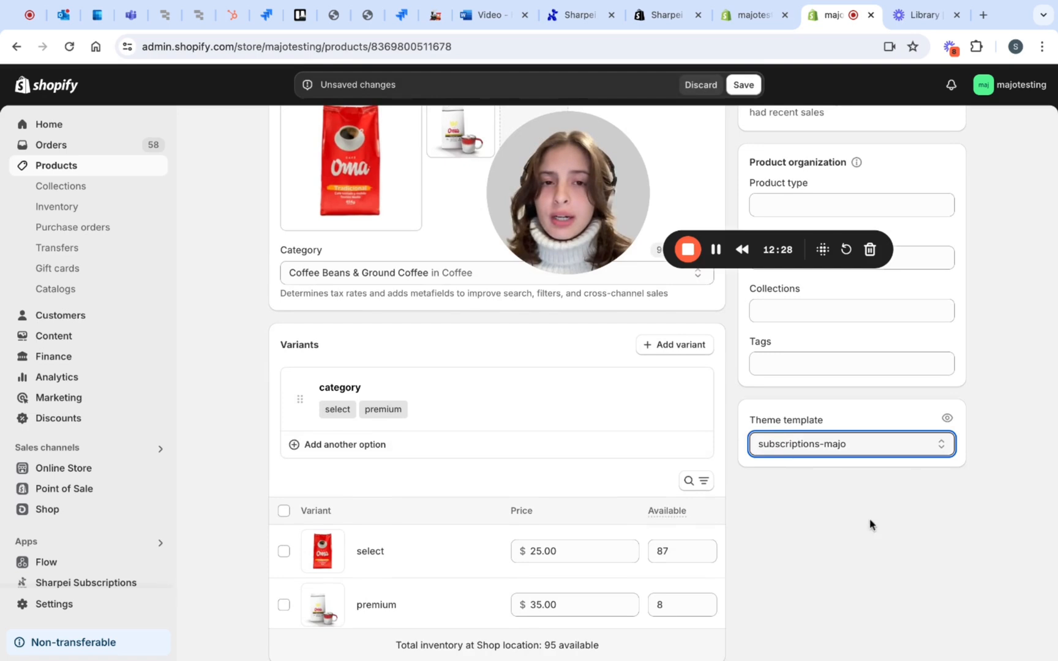
{"action": "left_click", "coordinate": [751, 92]}
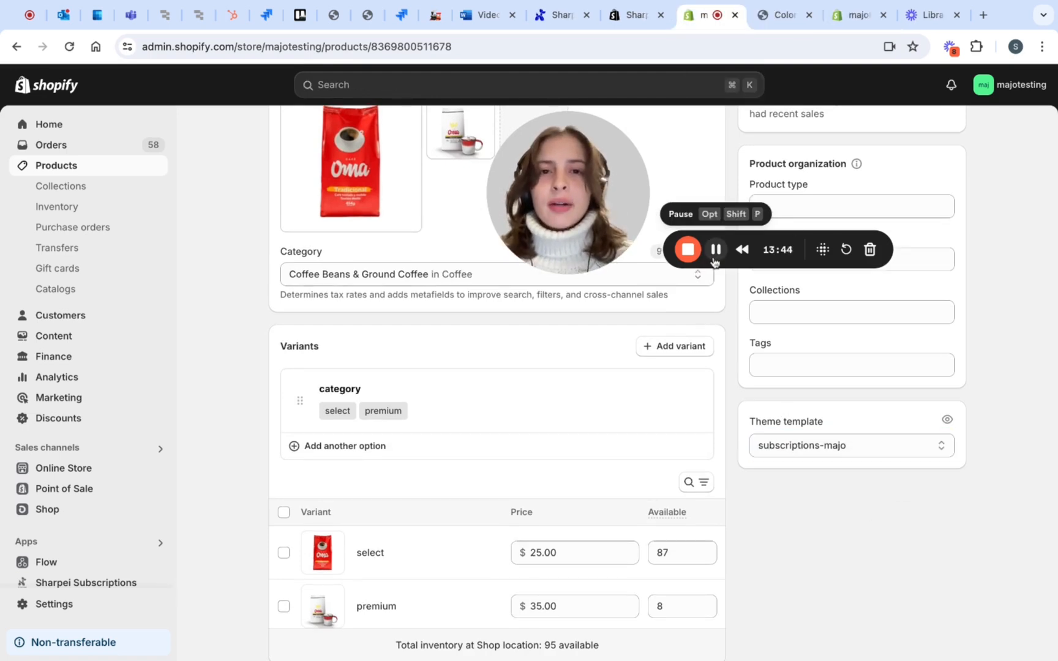
On the Colombian coffee storefront page, select the premium variant and open the subscription frequency choices
{"action": "left_click", "coordinate": [783, 15]}
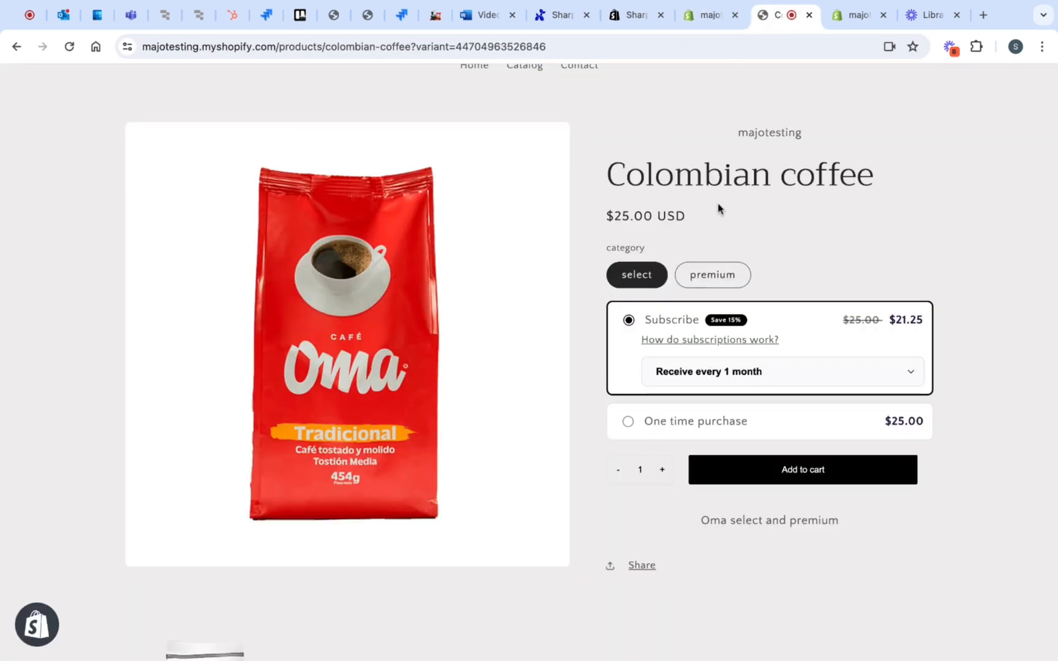
{"action": "left_click", "coordinate": [710, 275]}
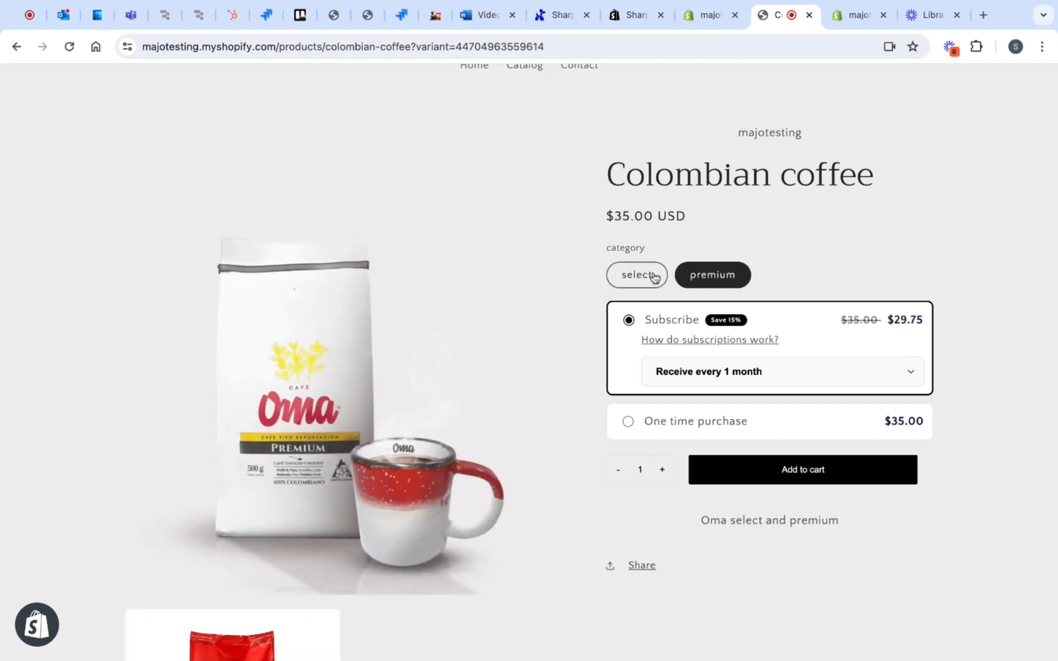
{"action": "left_click", "coordinate": [724, 370]}
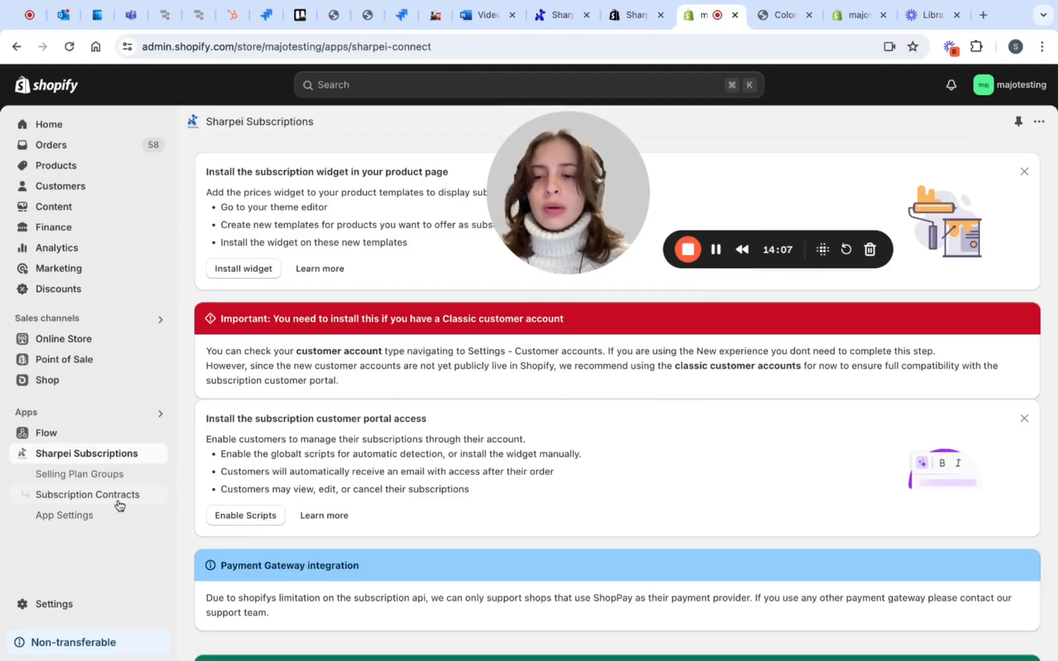
Open the subscription contracts in Sharpei Subscriptions and review the list of customer subscriptions
{"action": "left_click", "coordinate": [119, 499]}
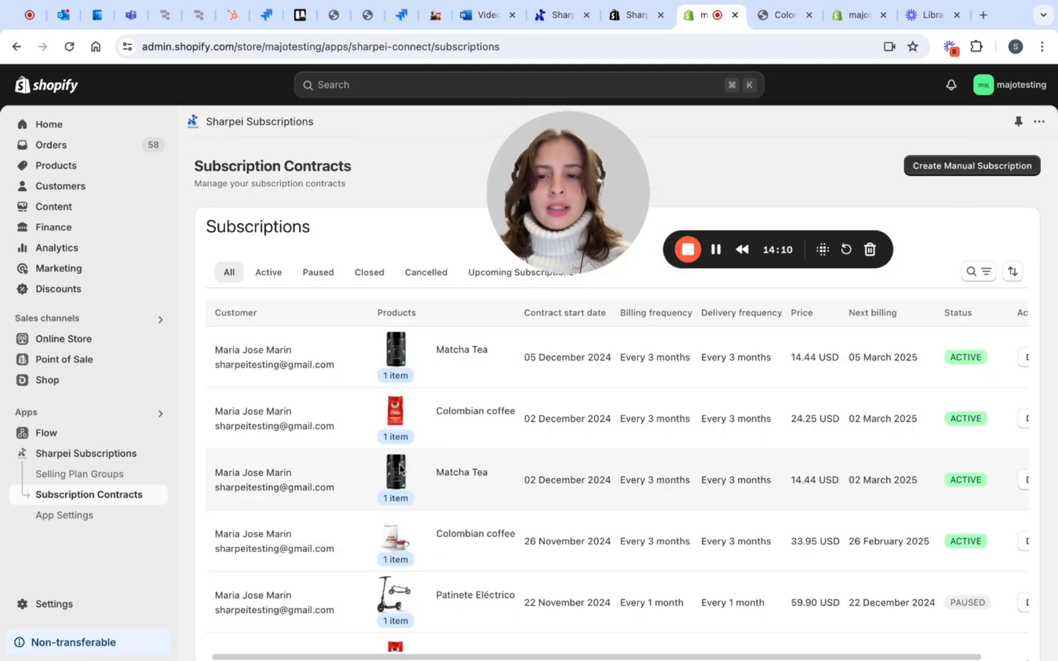
{"action": "scroll", "coordinate": [401, 470], "scroll_direction": "down", "scroll_amount": 1}
{"action": "scroll", "coordinate": [400, 466], "scroll_direction": "down", "scroll_amount": 3}
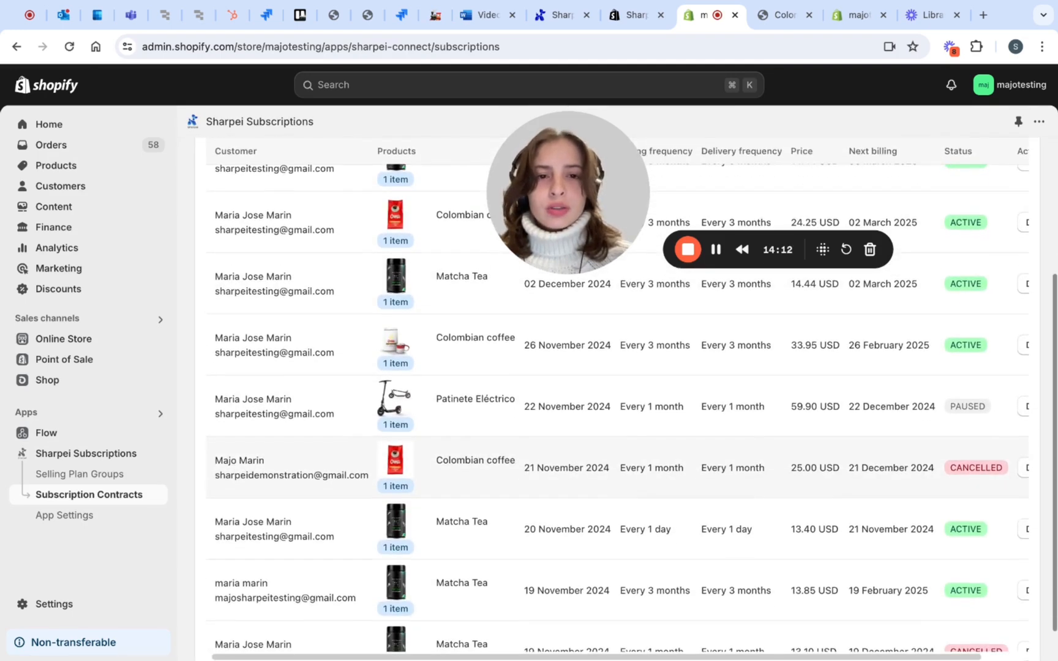
{"action": "scroll", "coordinate": [400, 466], "scroll_direction": "up", "scroll_amount": 2}
{"action": "scroll", "coordinate": [461, 466], "scroll_direction": "up", "scroll_amount": 1}
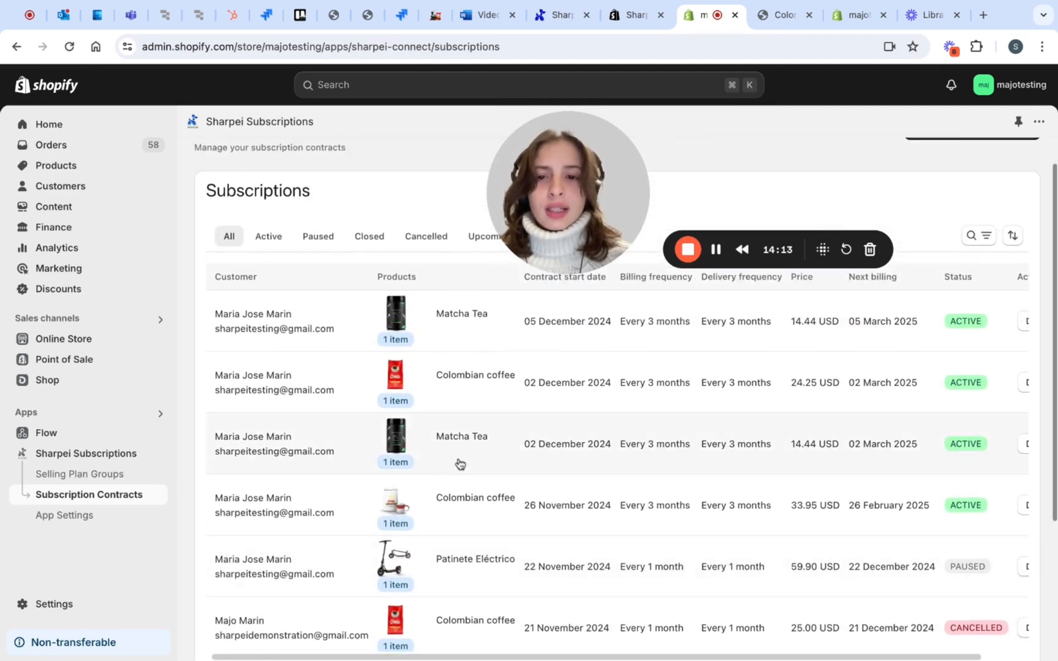
Open the Matcha Tea contract started on 05 December 2024 and review its order and billing schedule
{"action": "left_click", "coordinate": [287, 314]}
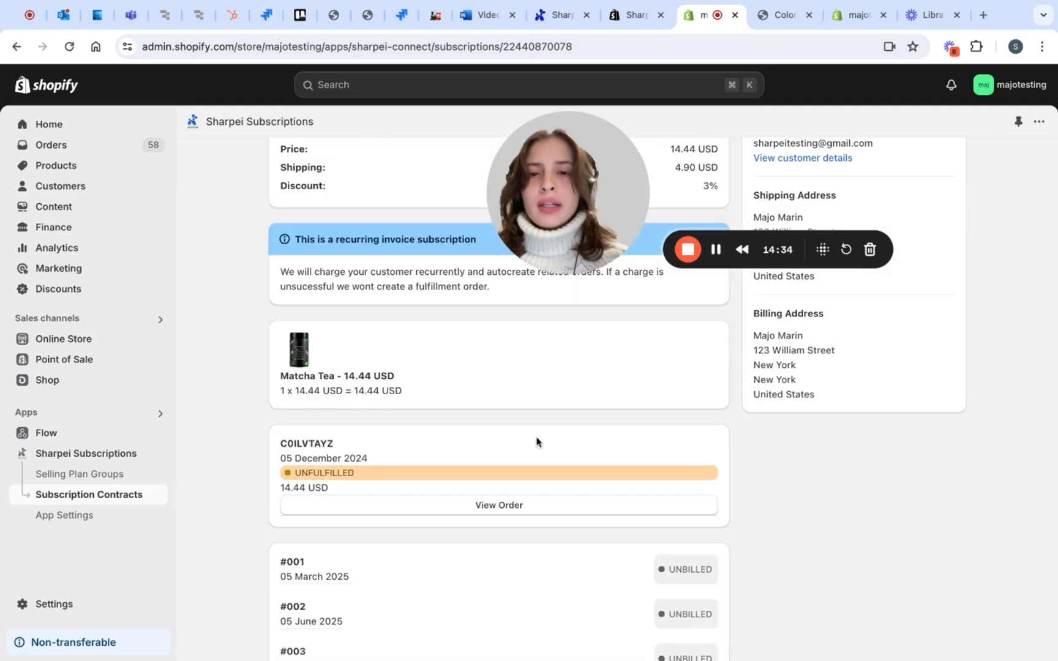
{"action": "scroll", "coordinate": [537, 442], "scroll_direction": "down", "scroll_amount": 2}
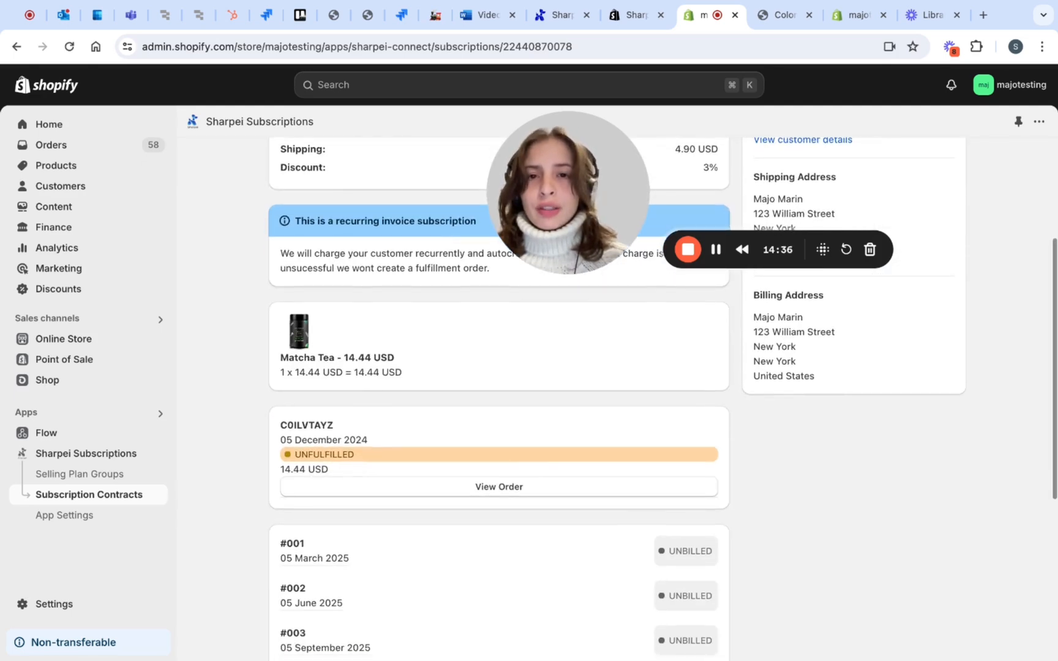
{"action": "scroll", "coordinate": [537, 374], "scroll_direction": "down", "scroll_amount": 5}
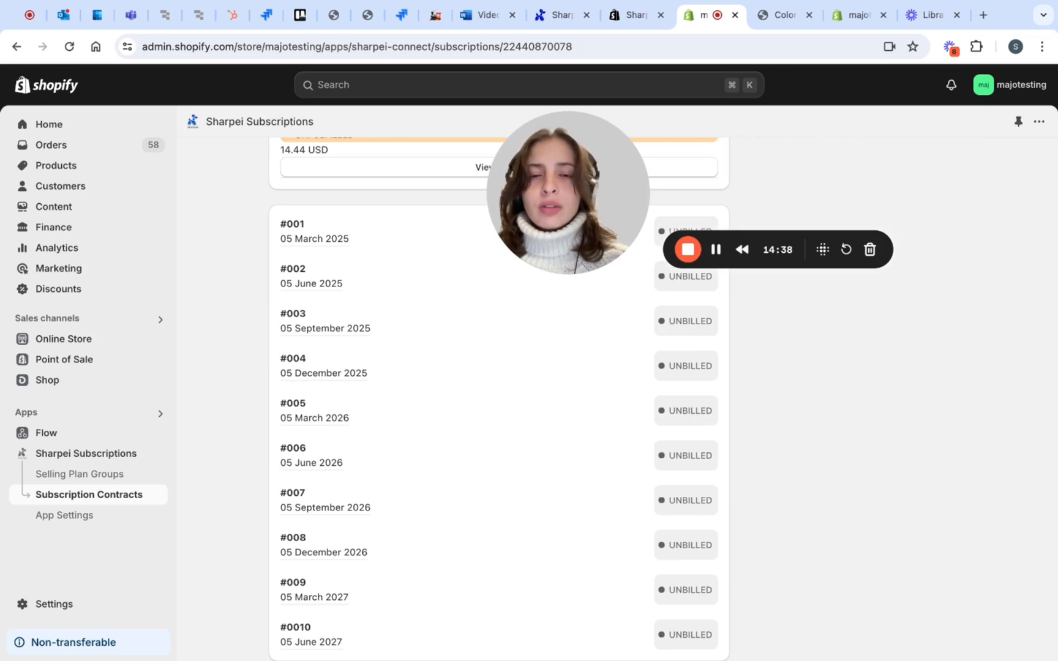